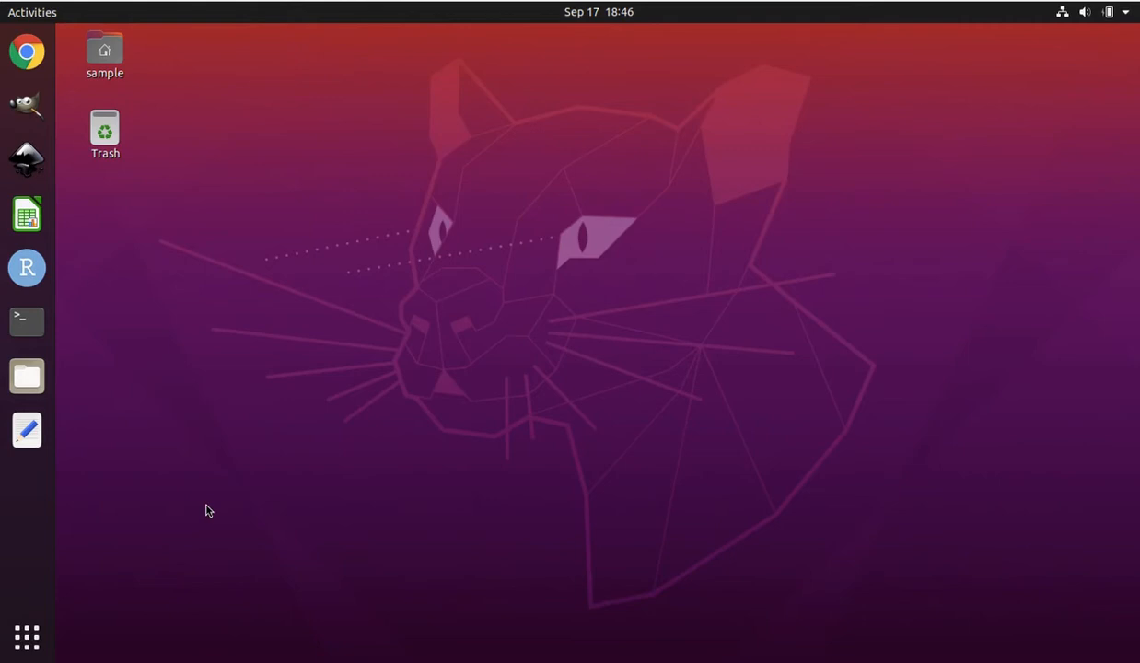
Switch to Chrome and load the lab website joshbanta.com
left_click(35, 632)
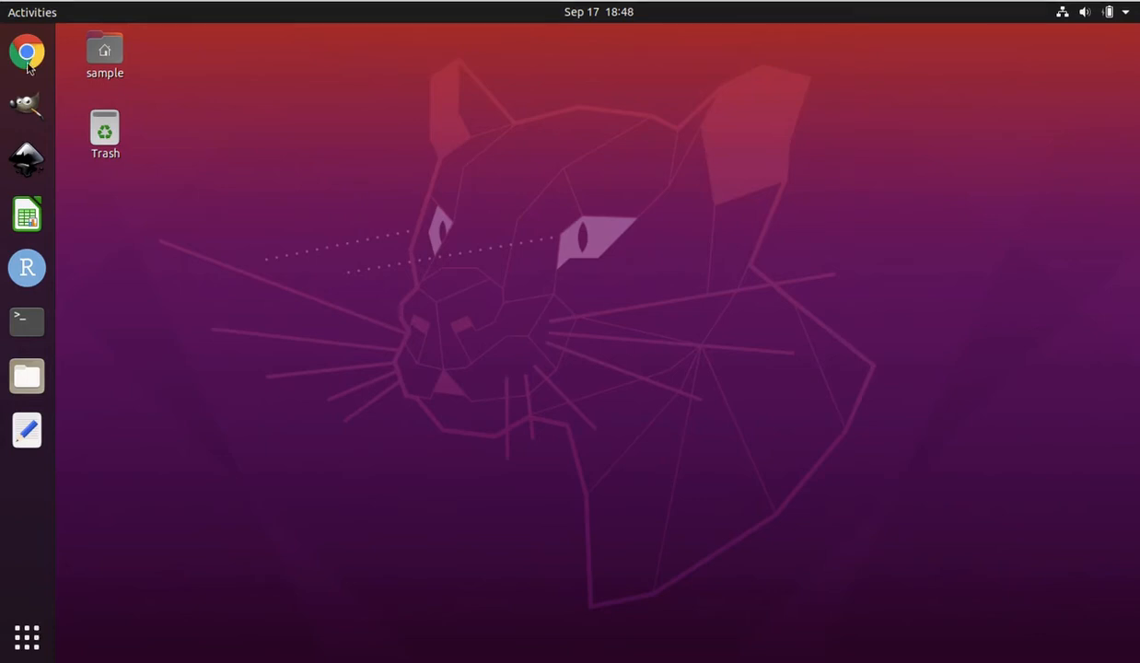
left_click(28, 62)
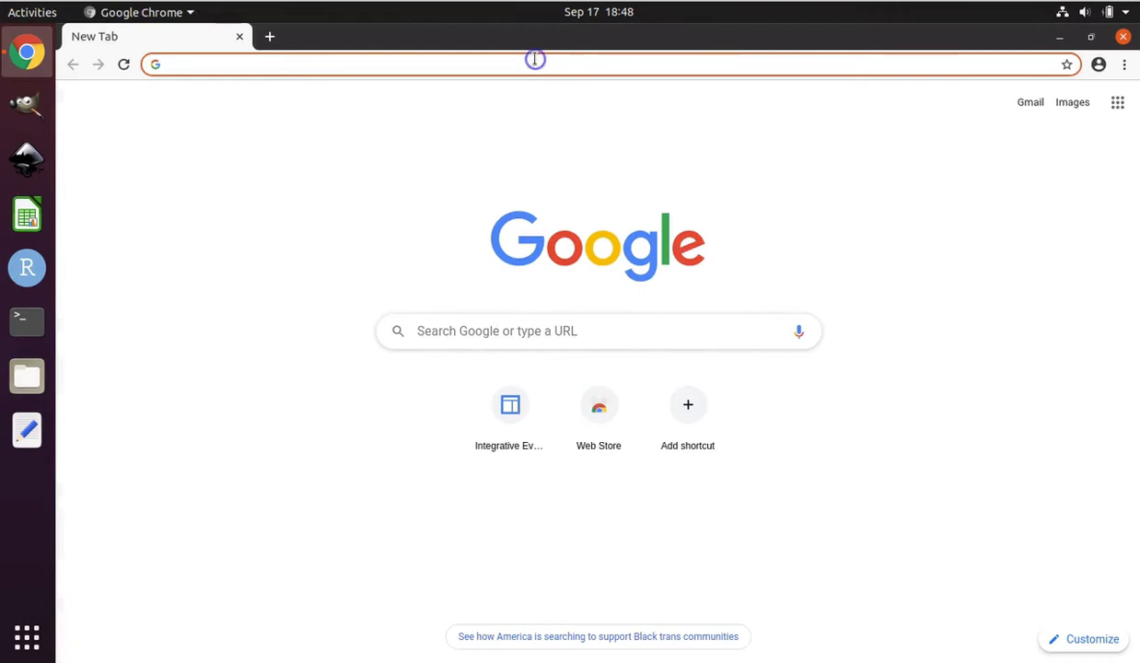
type("josh")
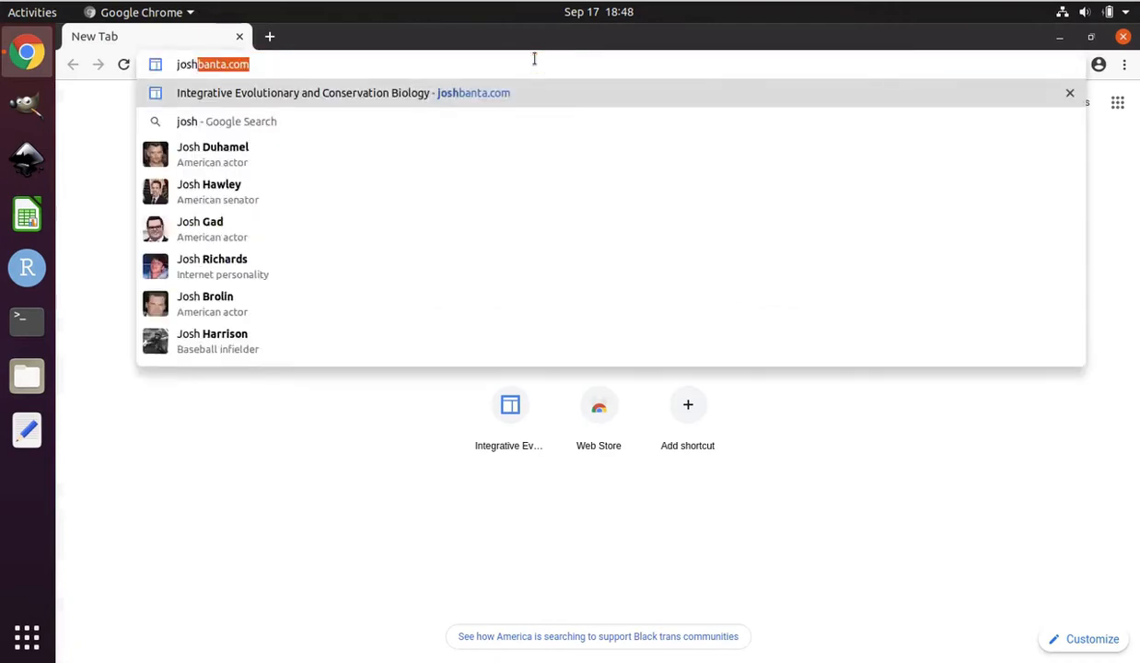
type("banta.com")
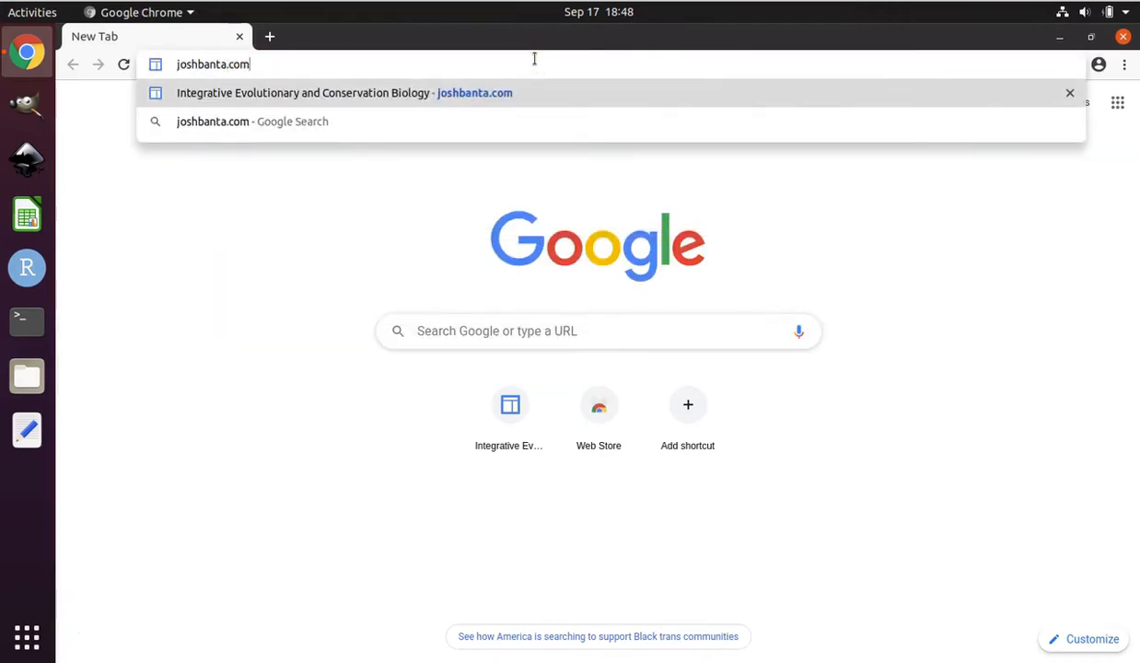
key("Return")
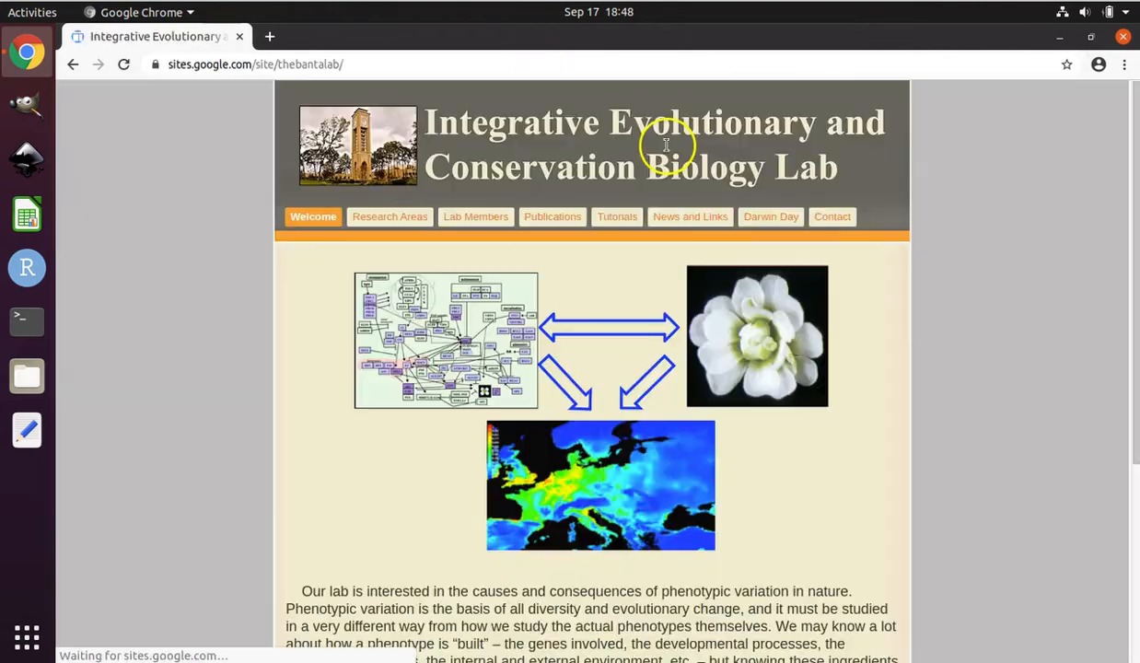
Open the Tutorials page and locate the tutorial "How to install STRUCTURE on Ubuntu Linux 20.04"
left_click(626, 221)
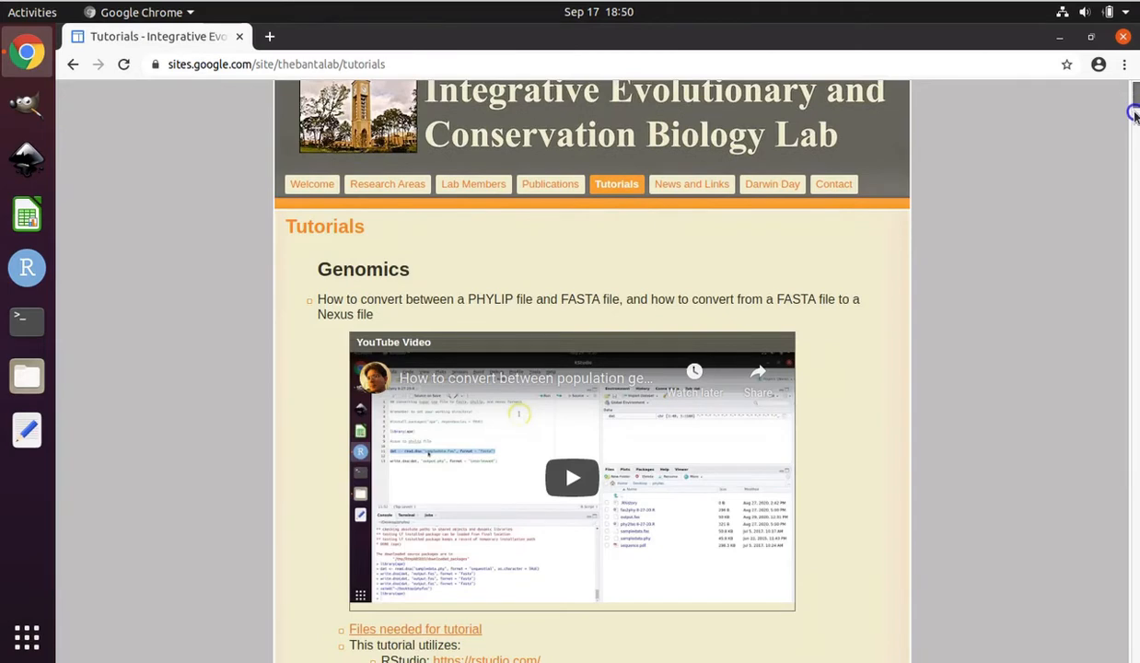
scroll(1134, 184, "down", 5)
scroll(1134, 290, "down", 20)
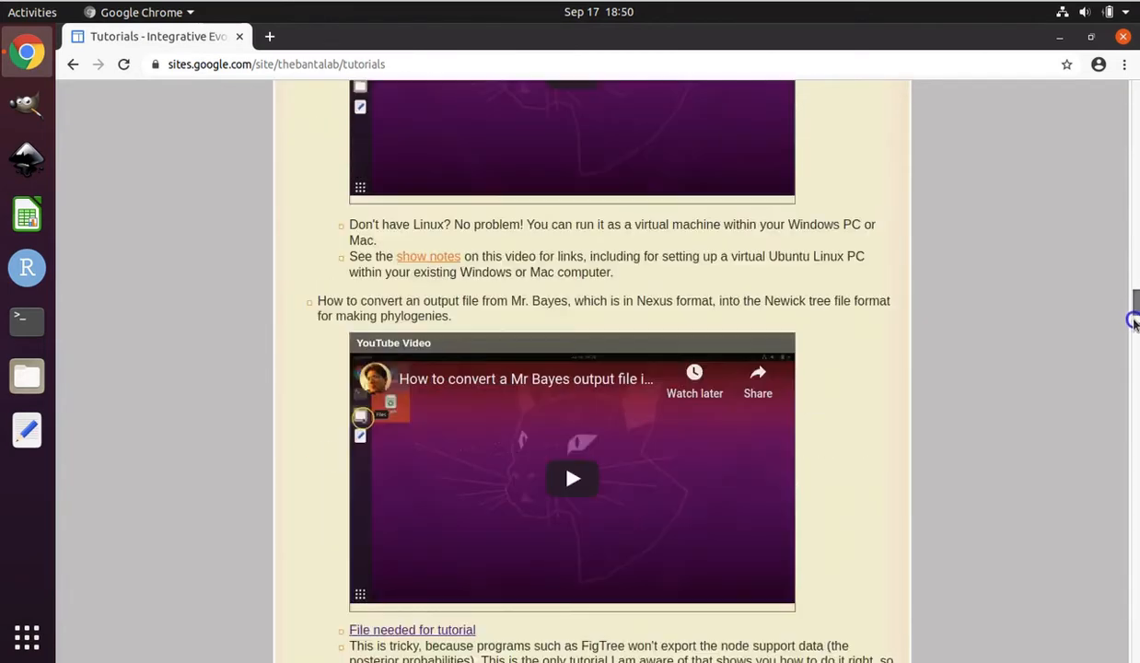
scroll(1134, 379, "down", 6)
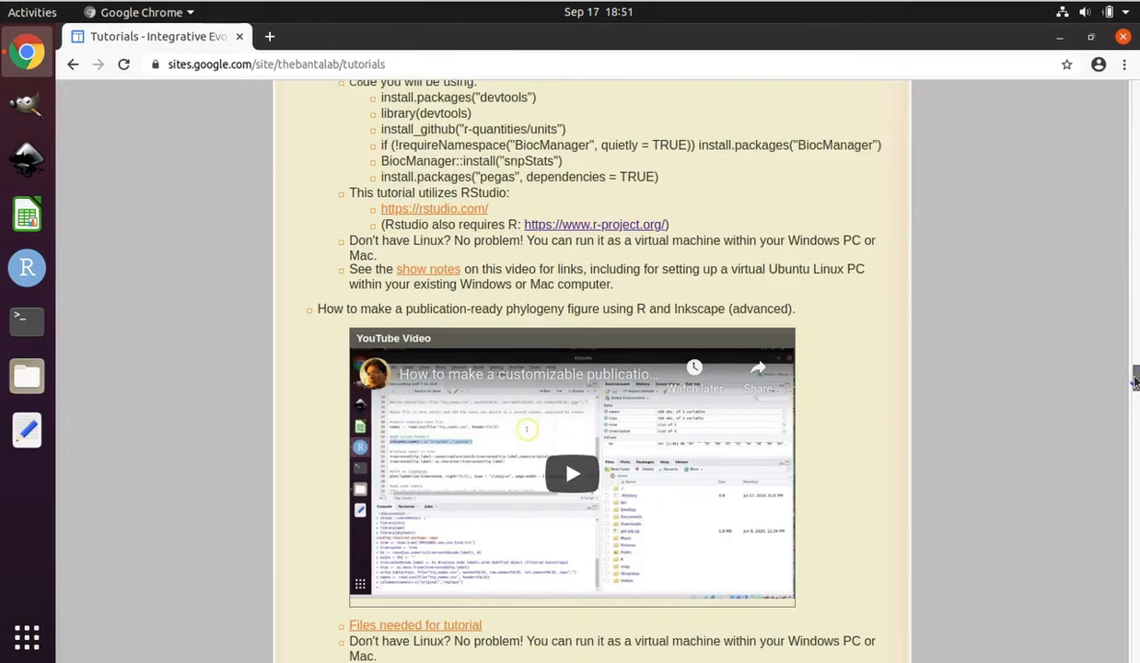
scroll(1134, 410, "down", 4)
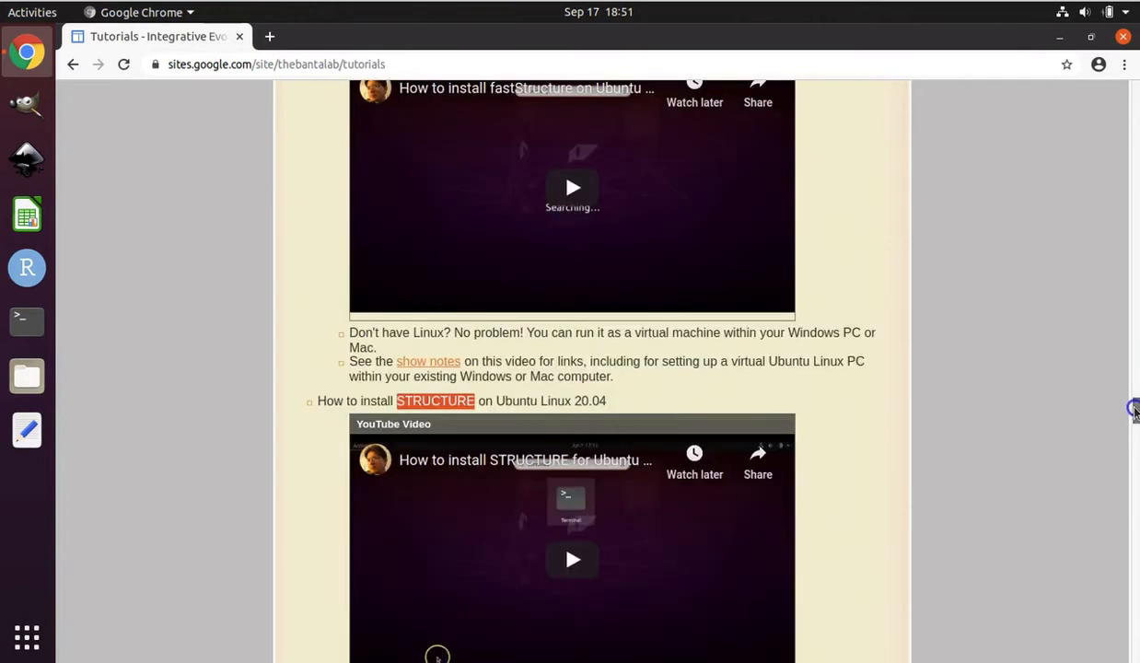
scroll(1133, 415, "down", 2)
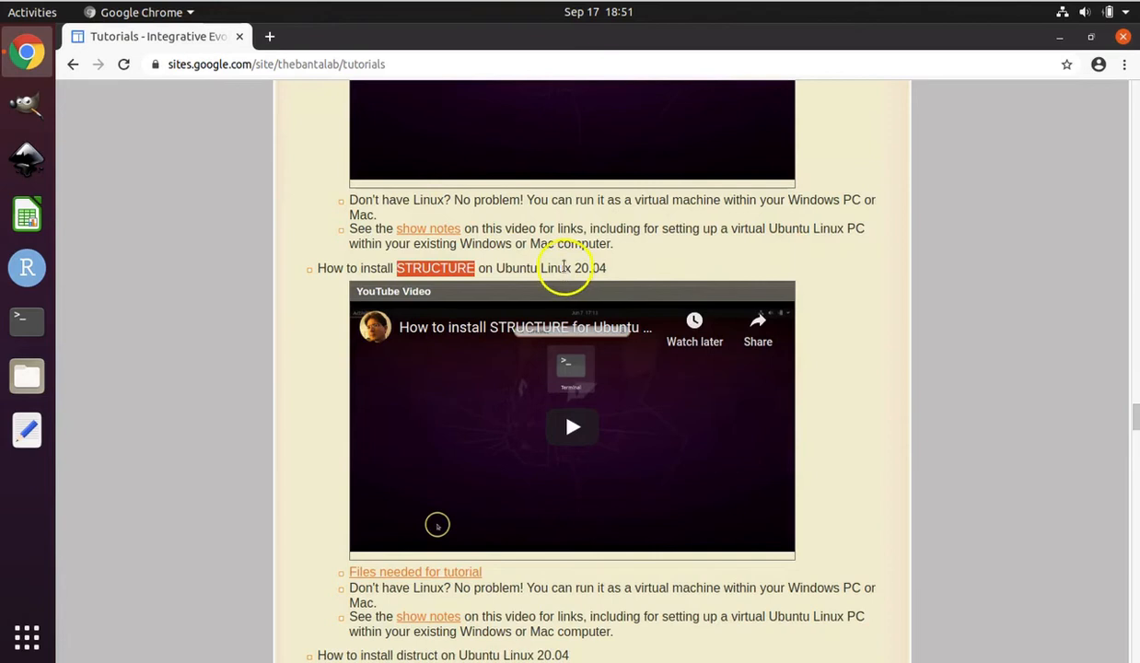
left_click(564, 266)
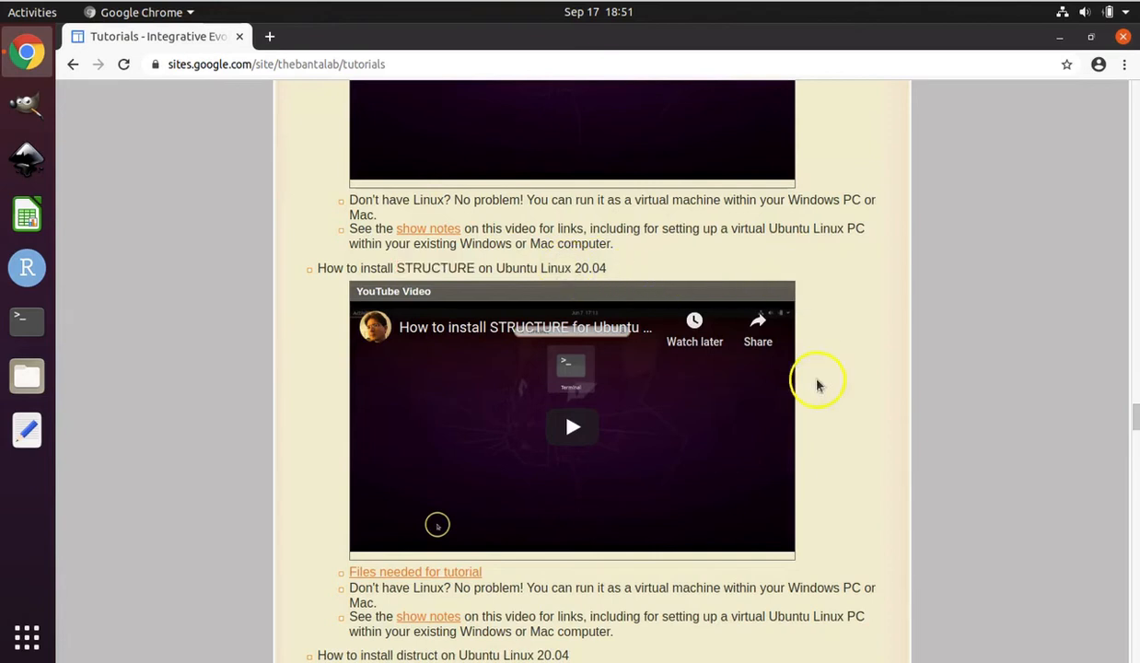
scroll(858, 302, "down", 2)
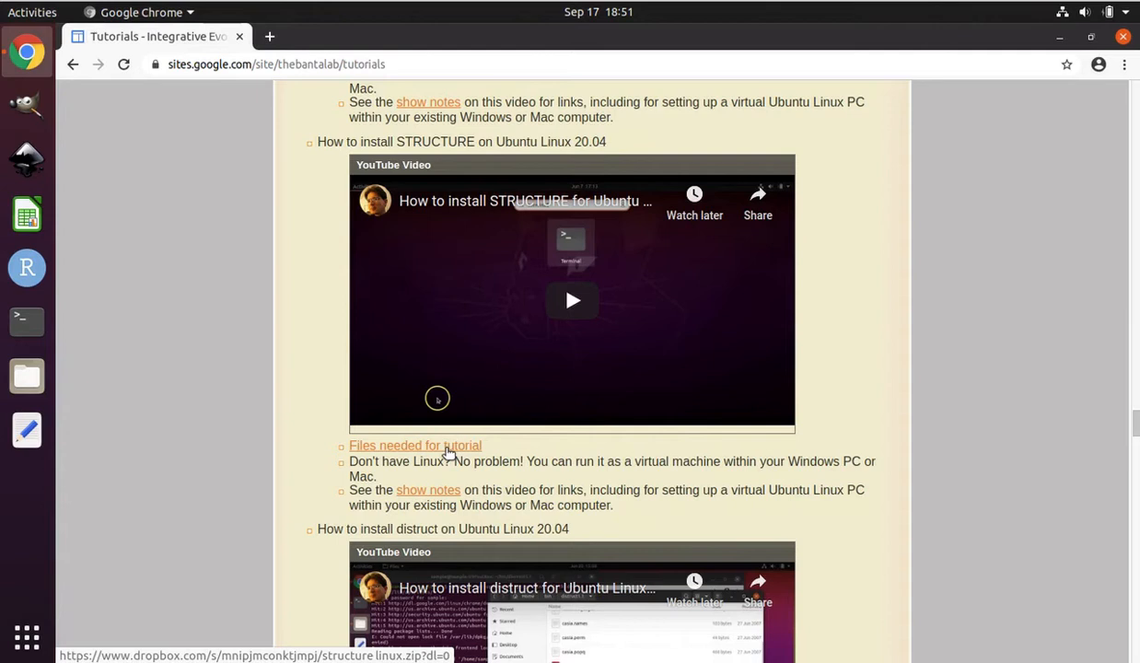
Download structure linux.zip through the STRUCTURE installation tutorial's needed-files link and close the browser
left_click(448, 452)
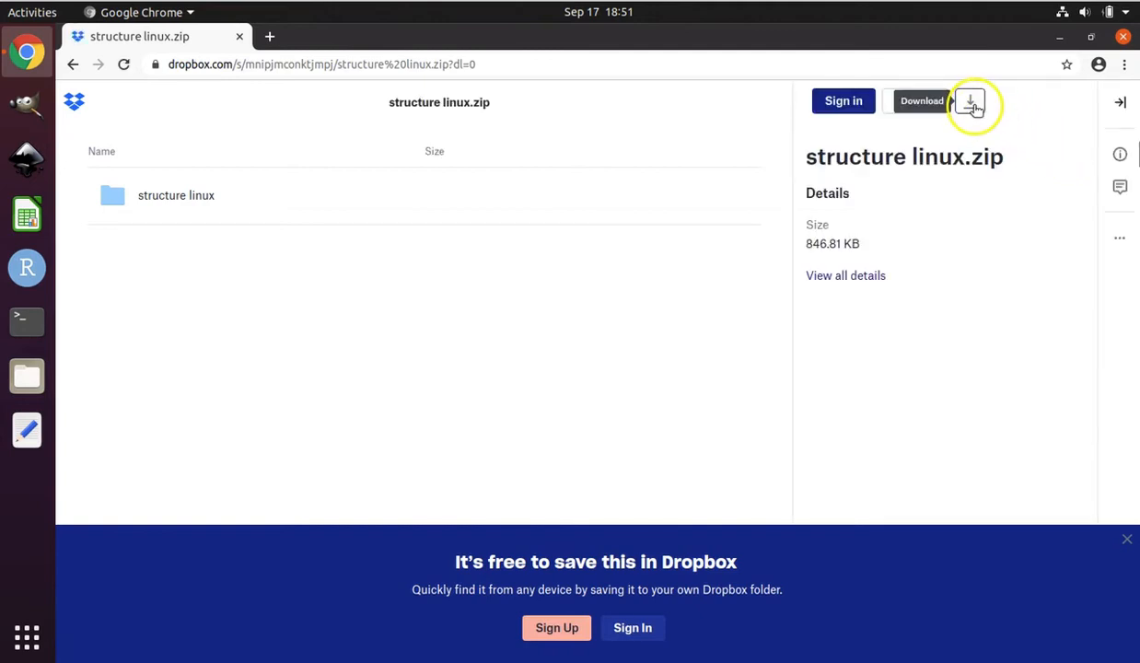
left_click(972, 104)
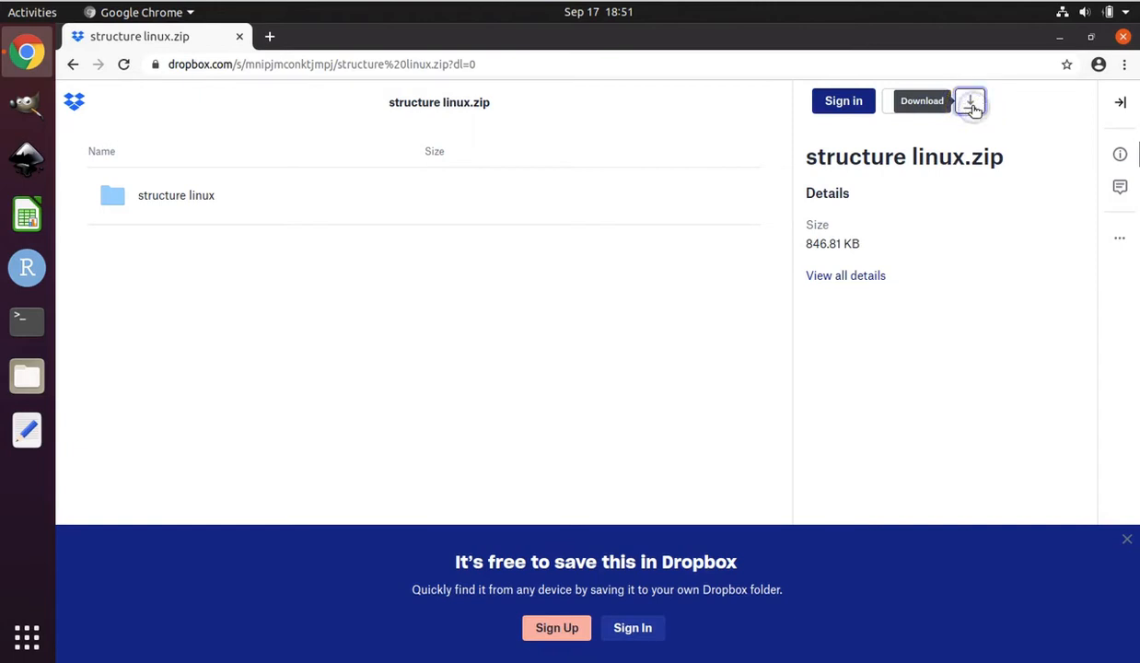
left_click(972, 104)
left_click(942, 141)
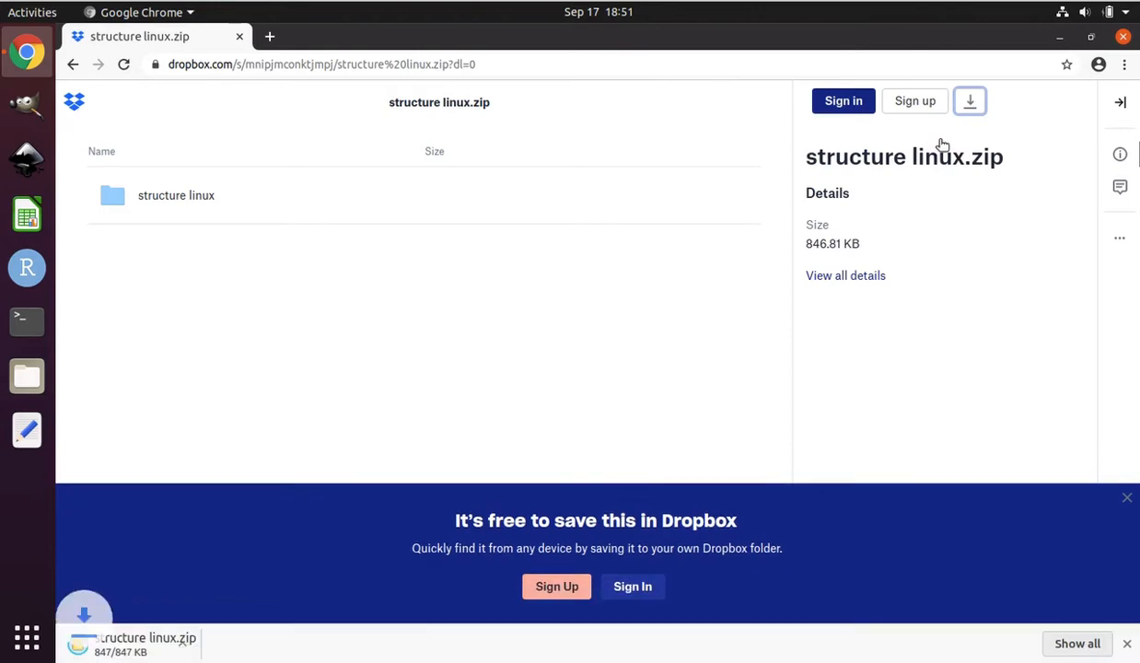
left_click(920, 155)
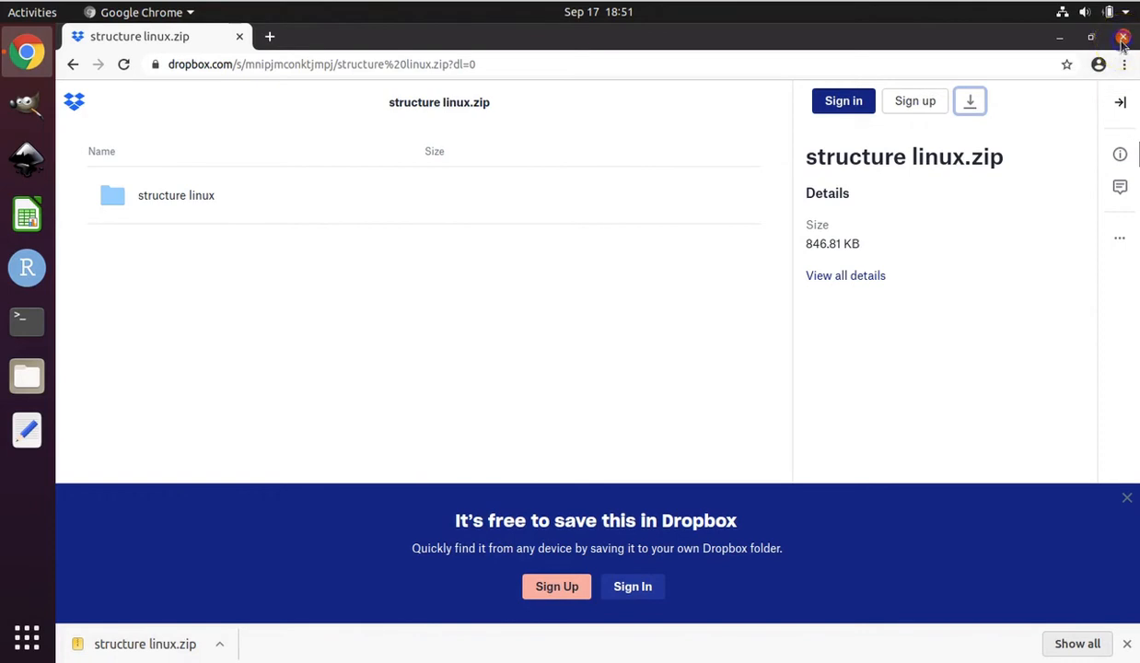
left_click(1123, 36)
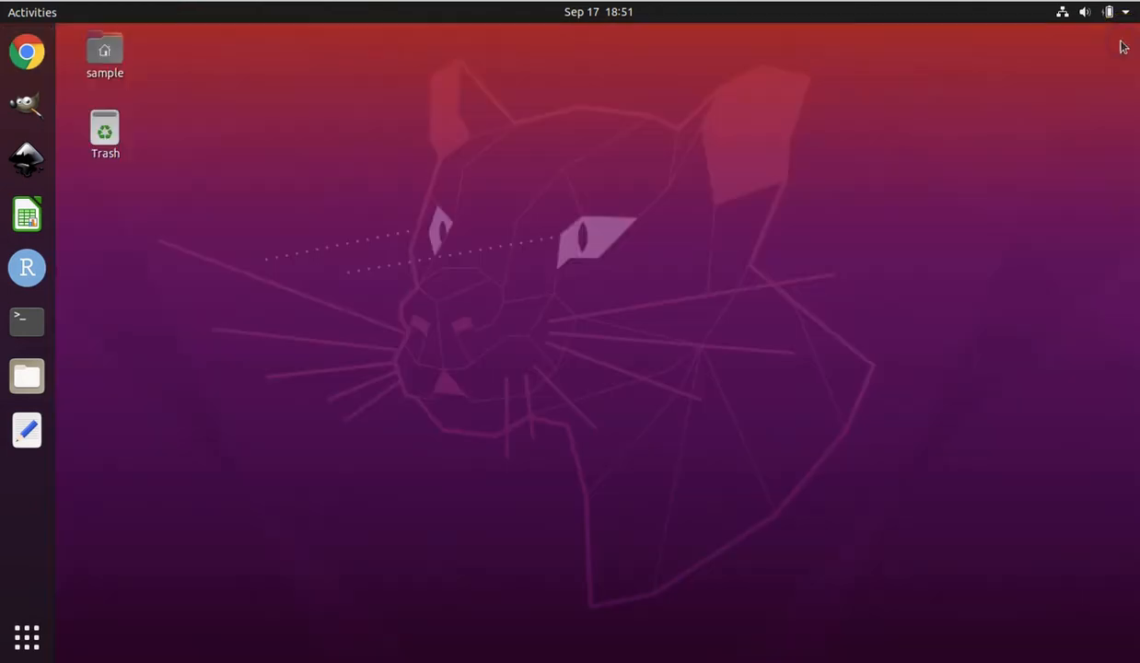
Open structure linux.zip from the Downloads folder and select the console folder inside its structure linux folder
left_click(28, 387)
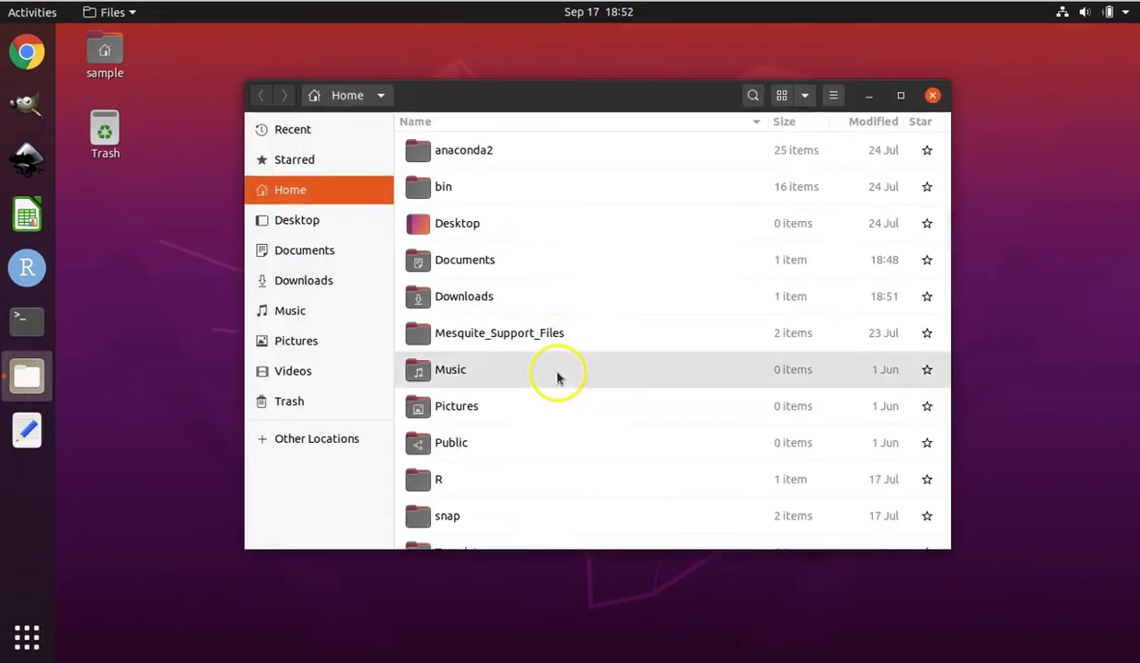
left_click(300, 281)
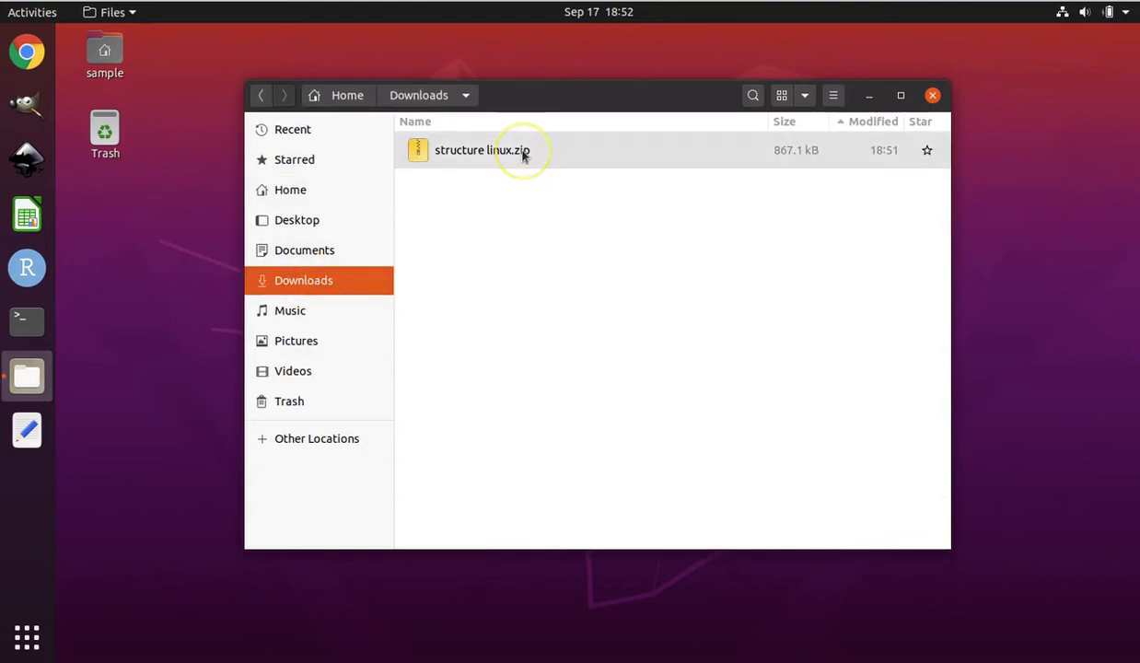
double_click(591, 153)
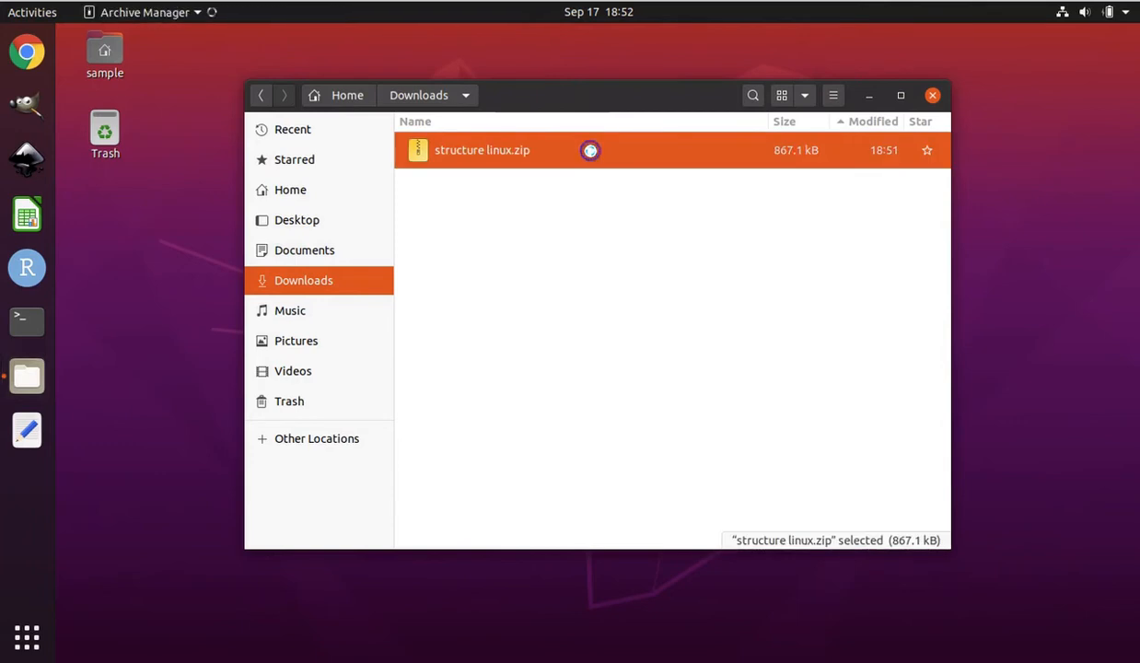
left_click_drag(232, 46, 762, 155)
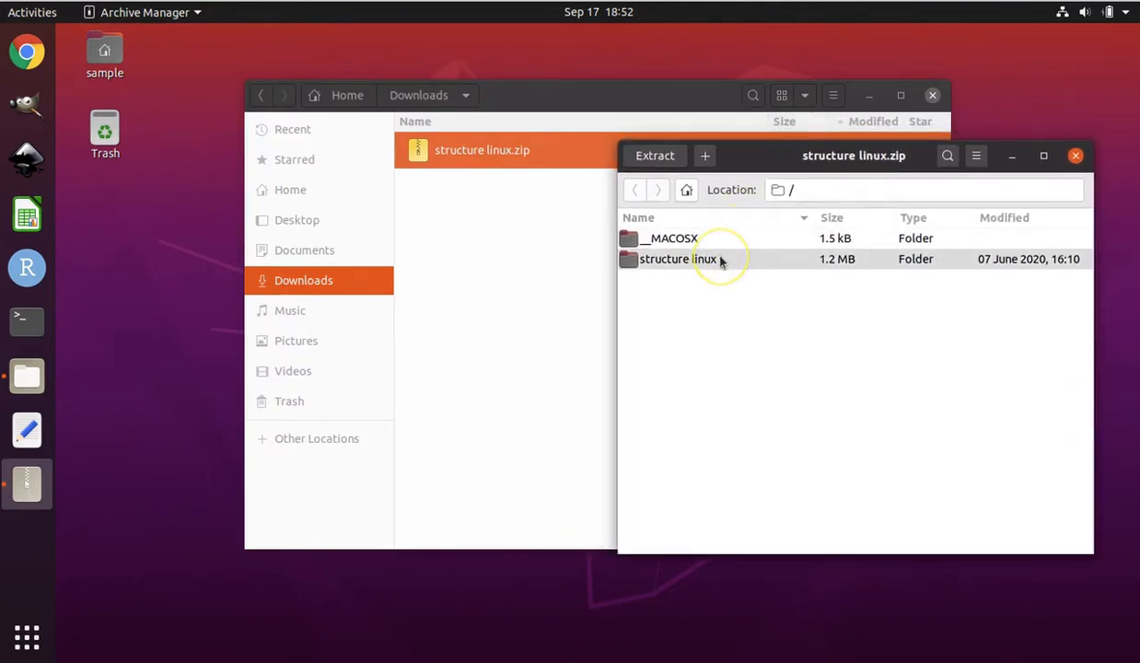
double_click(721, 260)
left_click(665, 244)
left_click(670, 239)
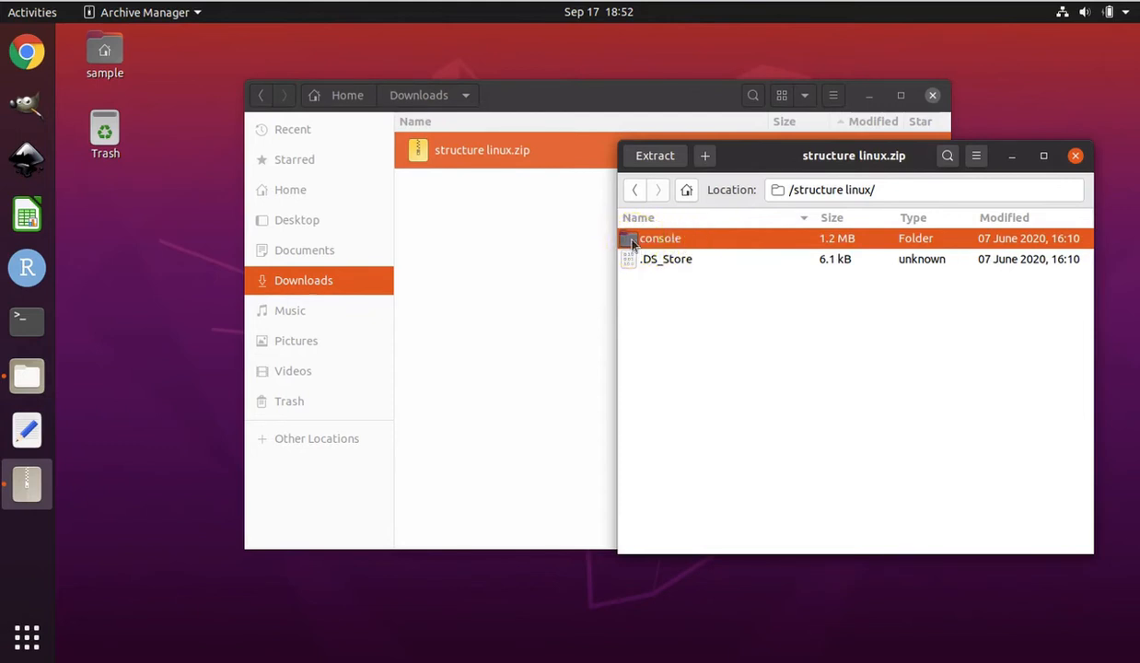
Extract the archive's console folder into the home directory's bin folder, replacing all existing files, and close the archive
left_click(590, 97)
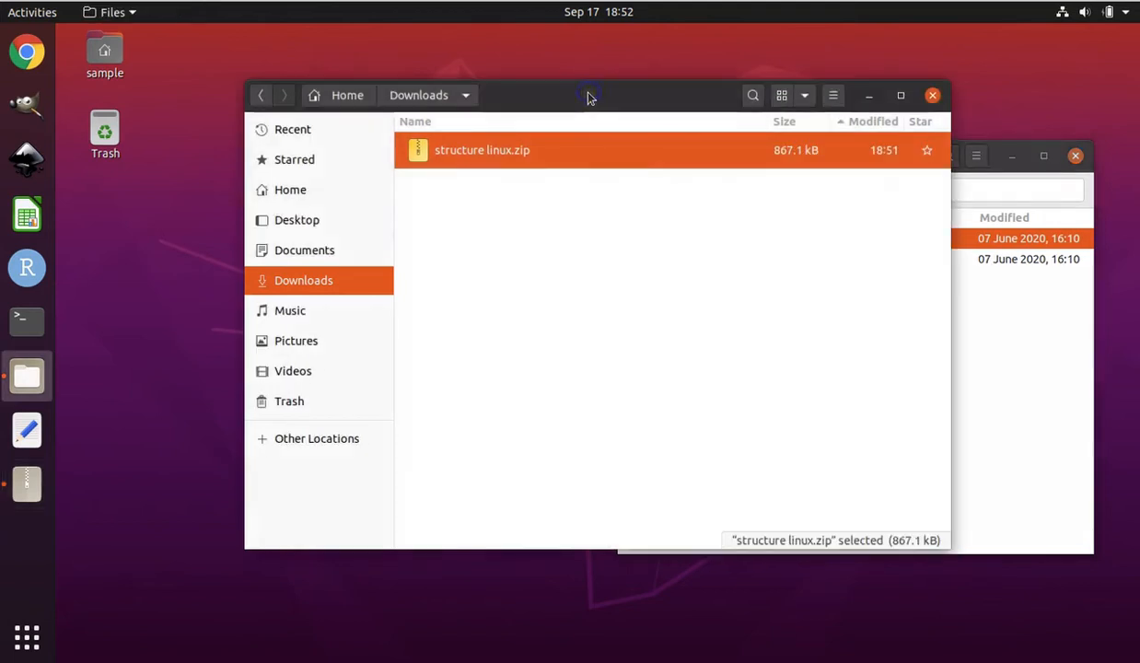
left_click(296, 189)
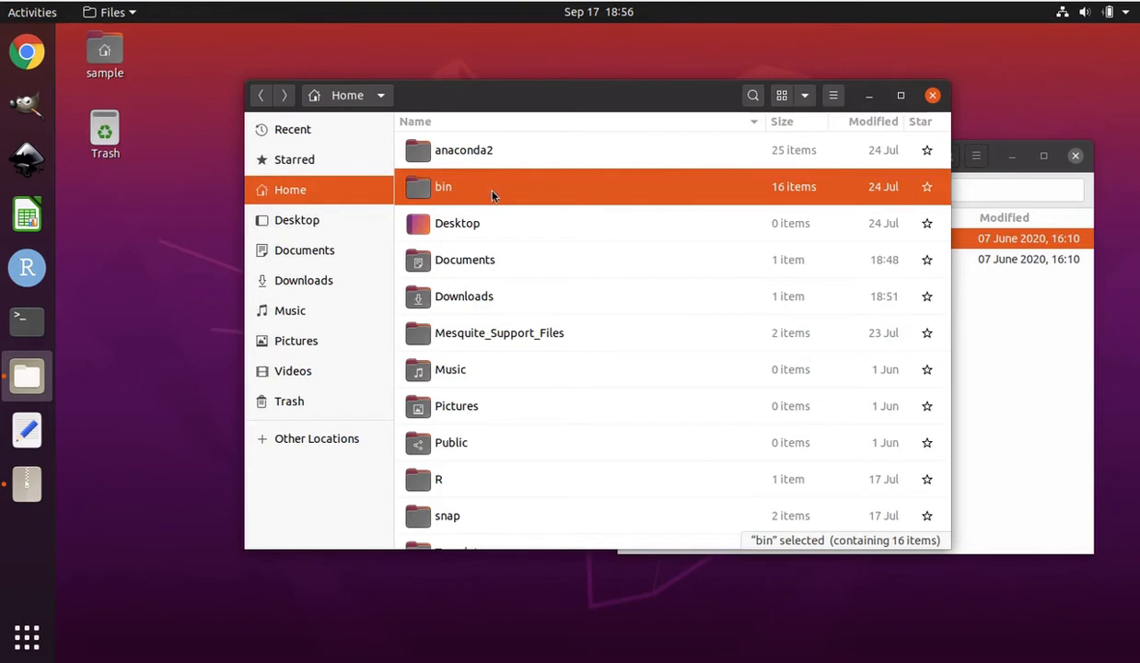
left_click(1040, 343)
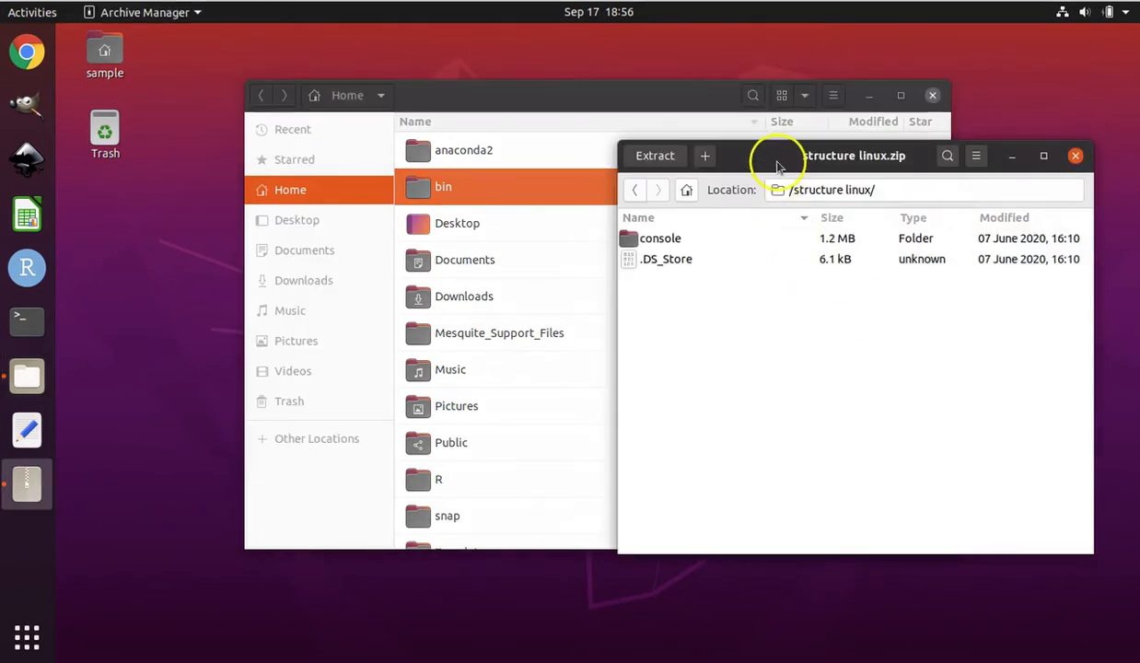
left_click(673, 238)
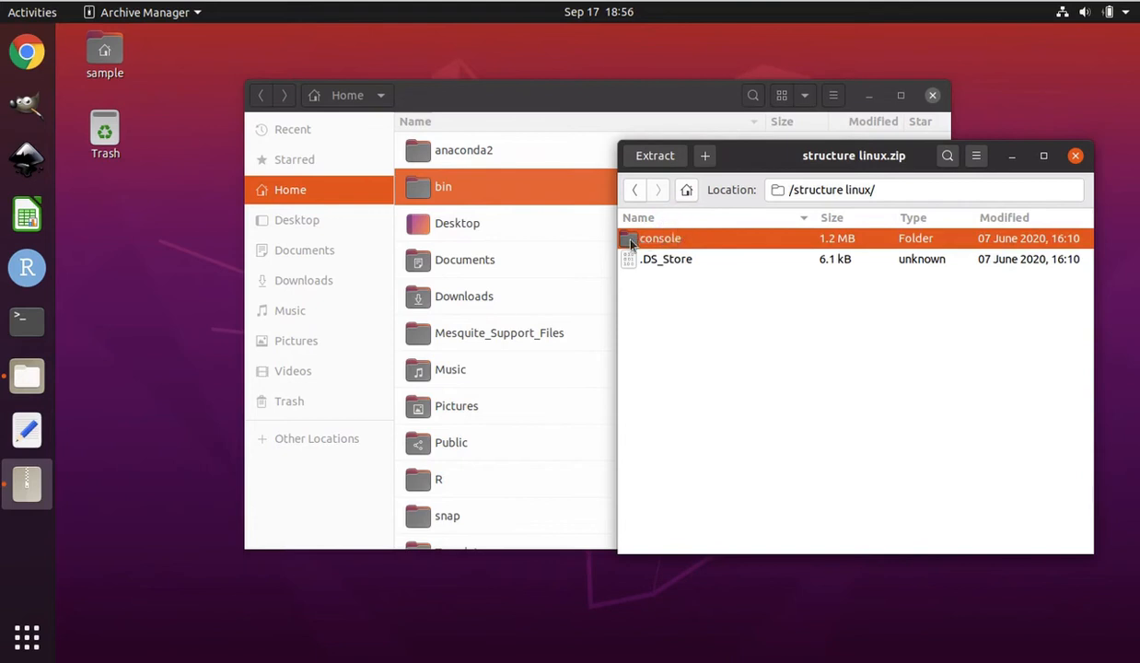
left_click_drag(632, 244, 475, 188)
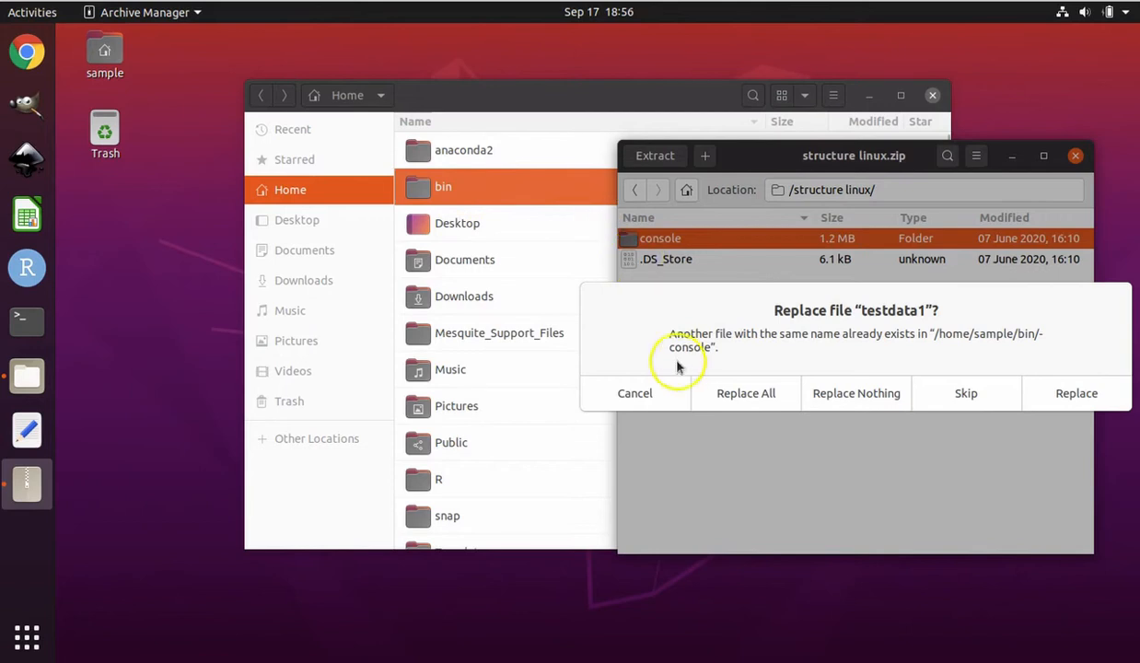
left_click(733, 394)
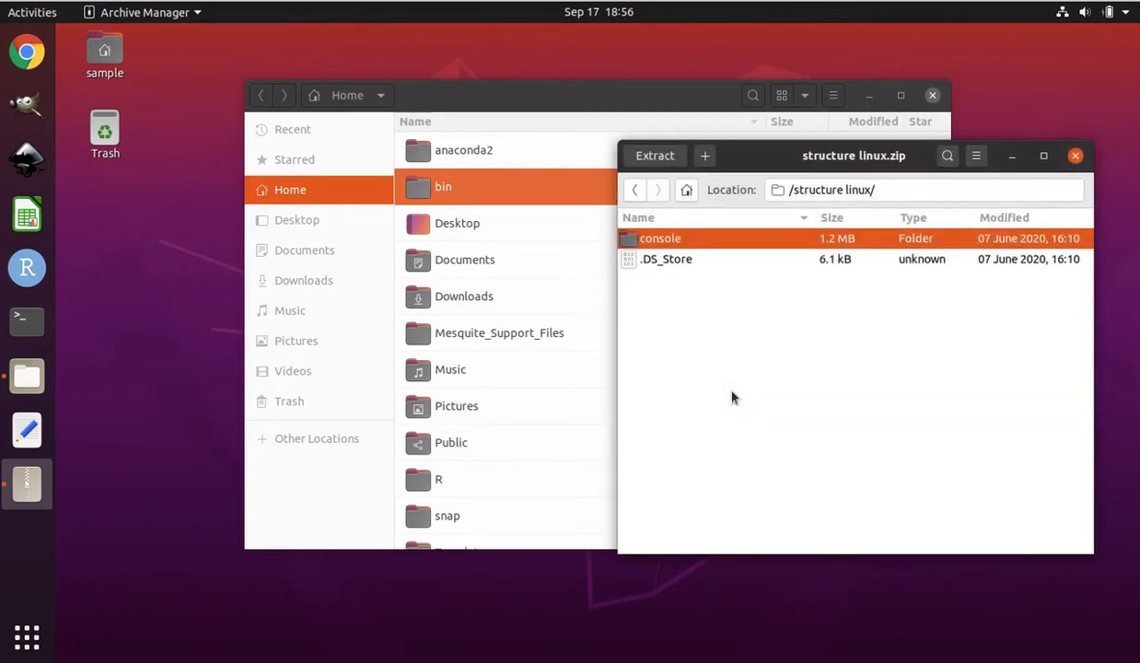
left_click(1075, 158)
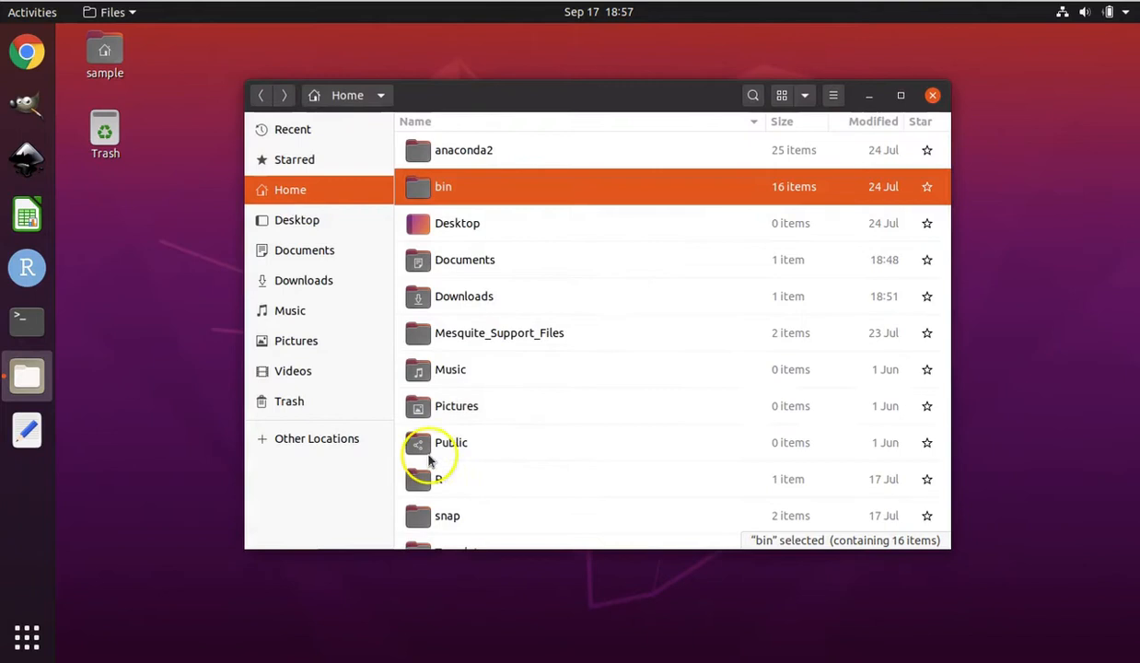
Open the console folder inside the home directory's bin folder
double_click(553, 188)
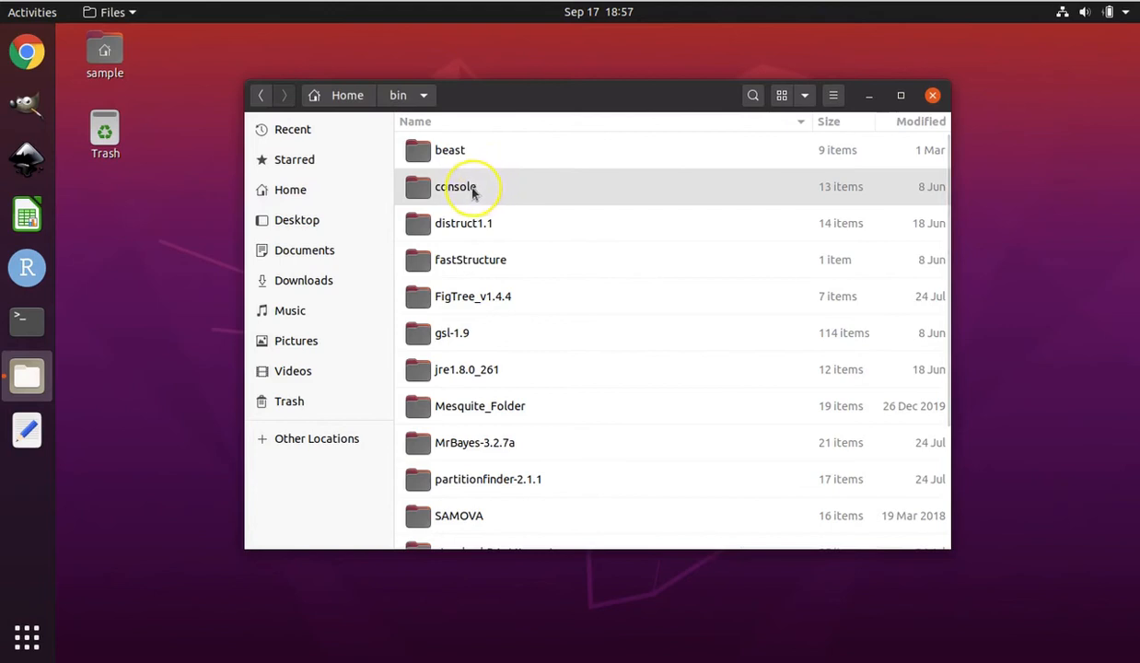
left_click(275, 191)
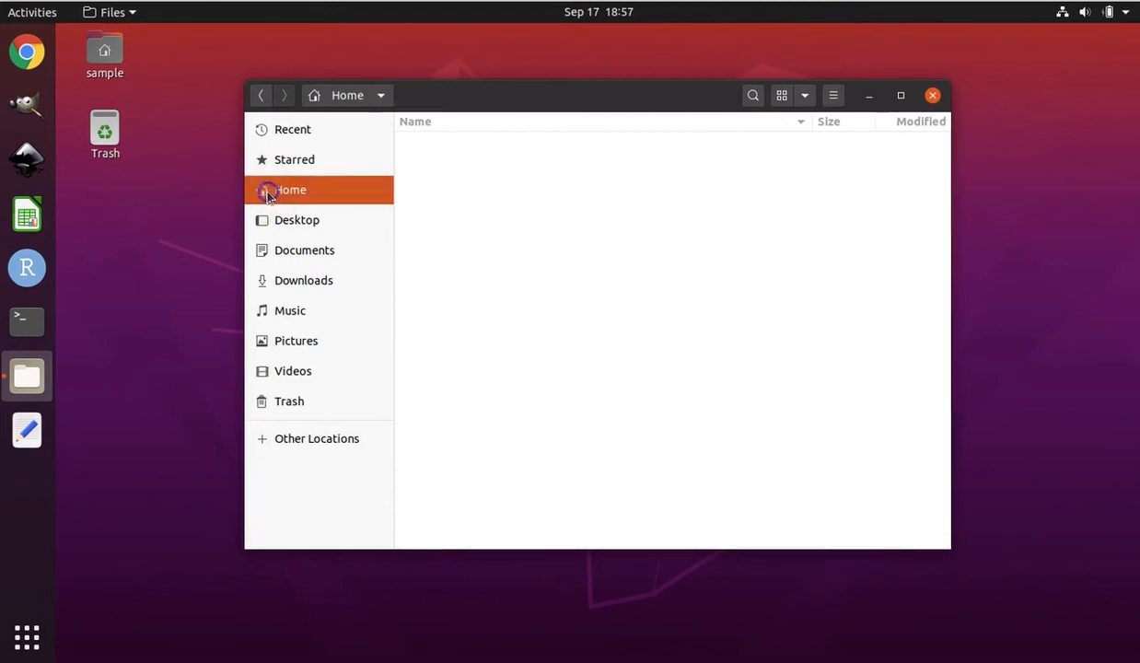
double_click(469, 154)
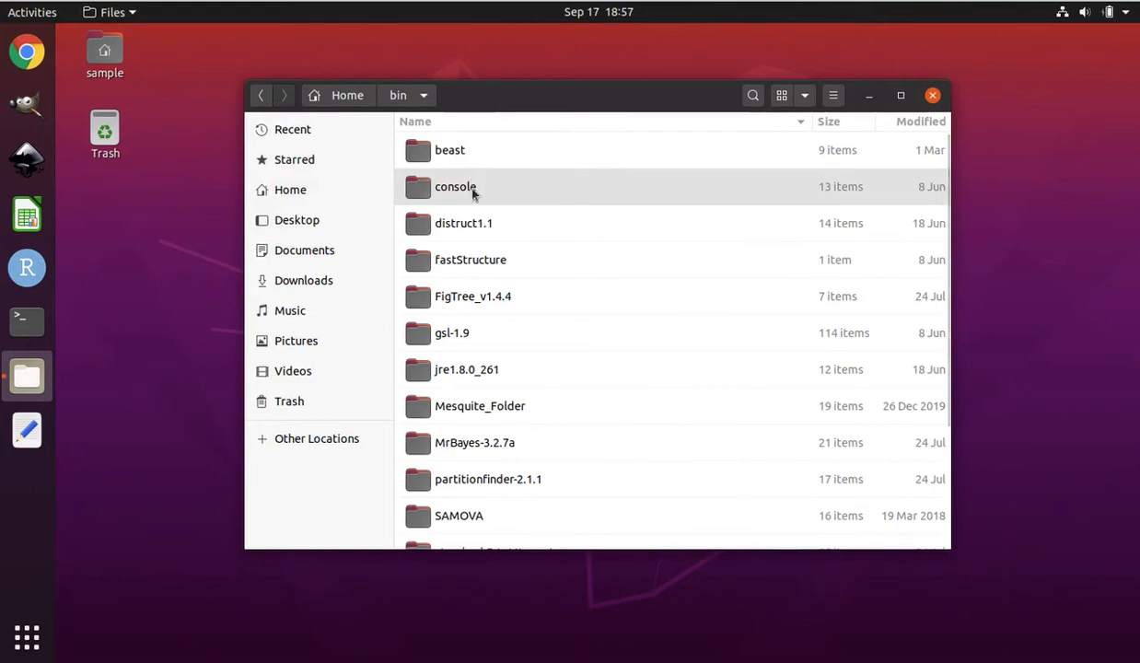
left_click(472, 187)
double_click(471, 187)
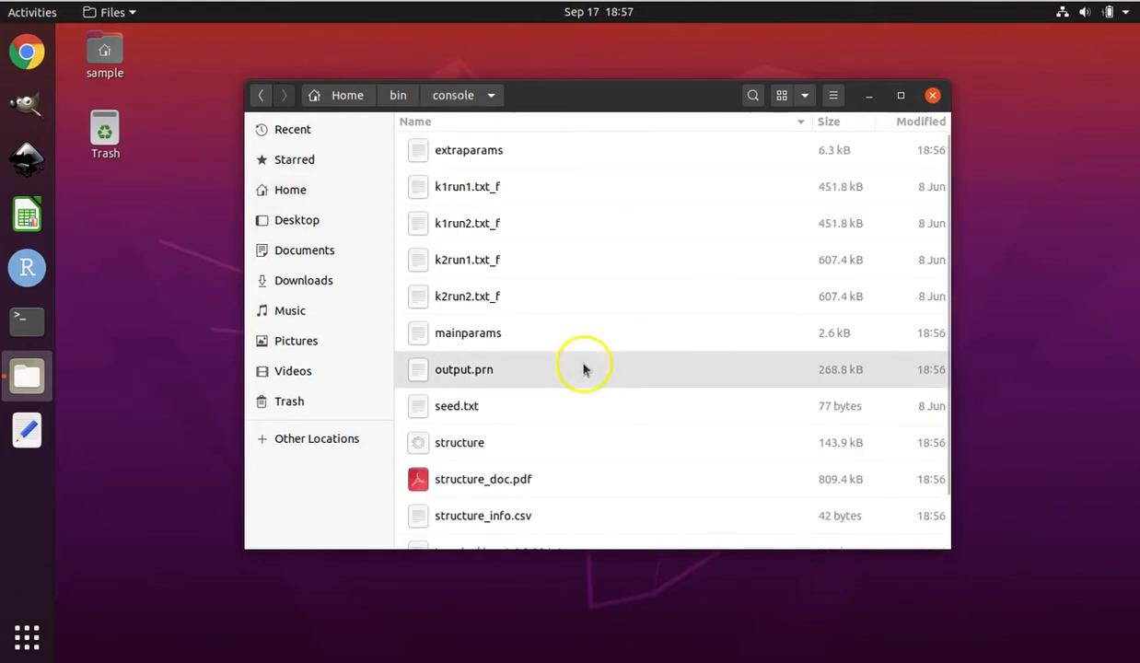
Select output.prn in the console folder, followed by structure_info.csv, to look over the supplied data and info files
left_click(478, 373)
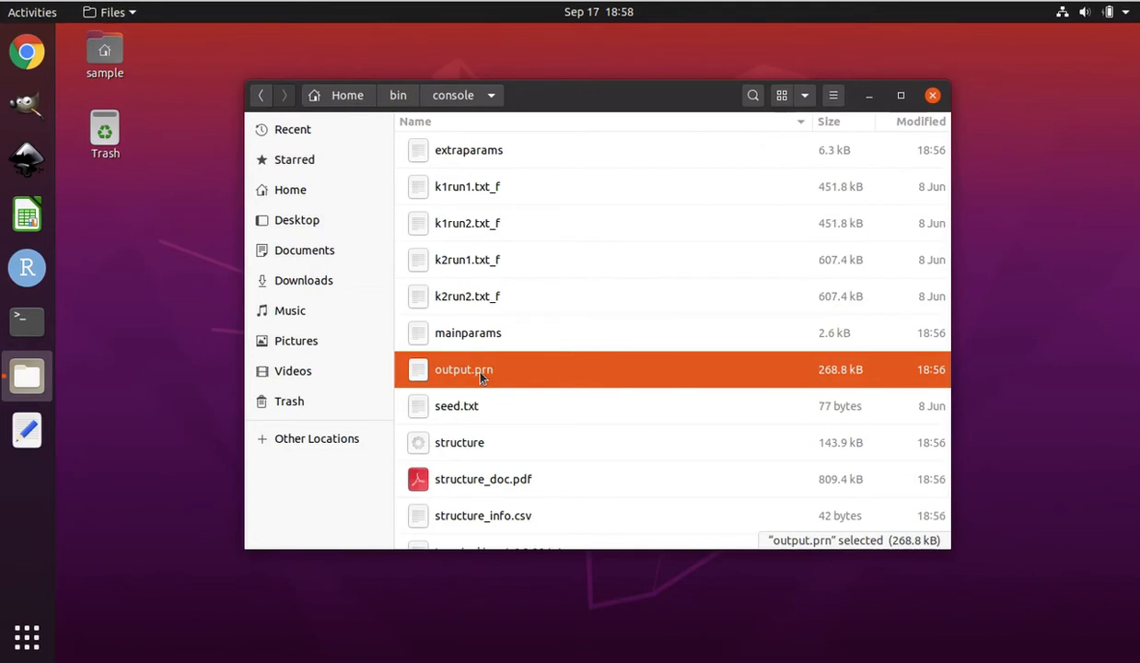
left_click(534, 373)
left_click(524, 518)
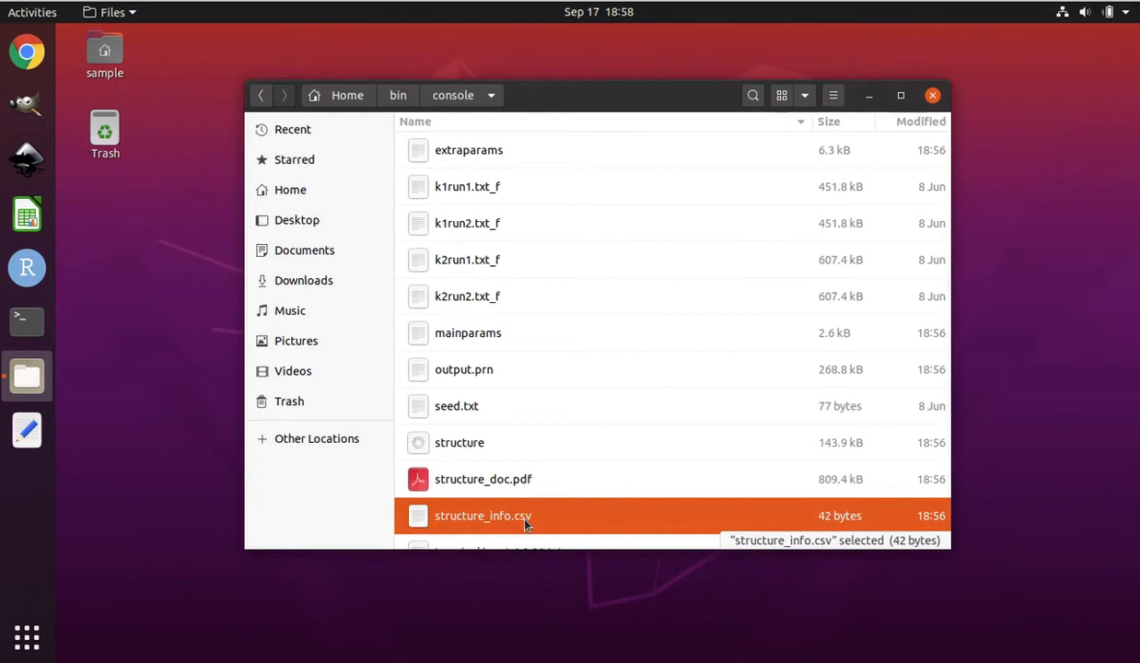
Open structure_info.csv to check the number of loci and individuals, and cancel its text import
left_click(556, 520)
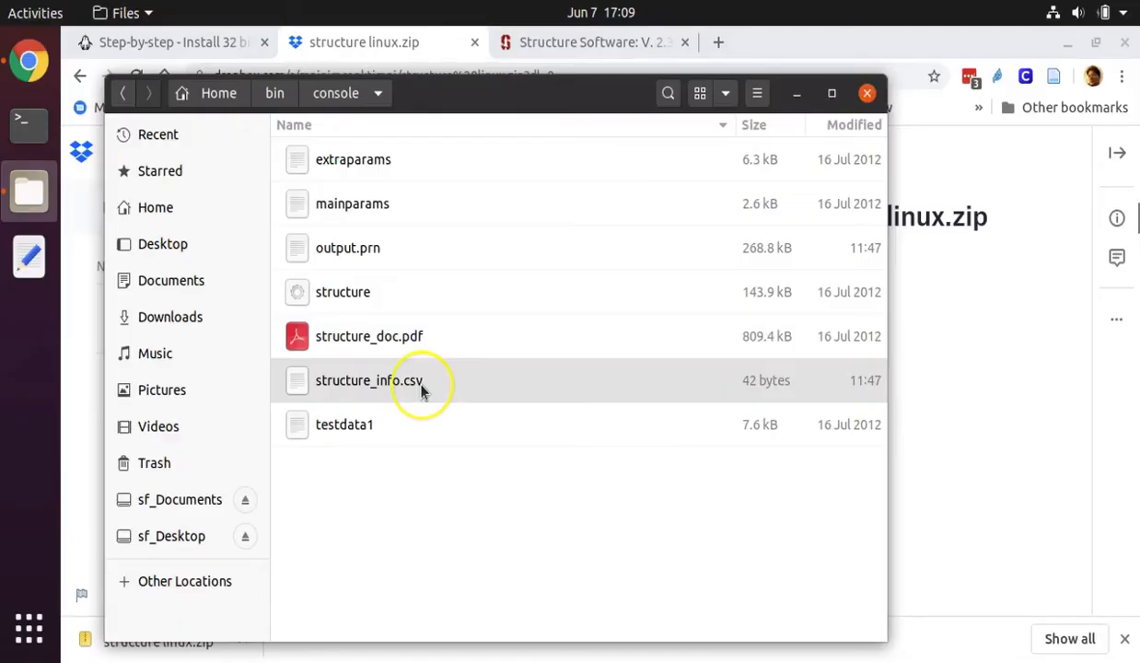
double_click(420, 383)
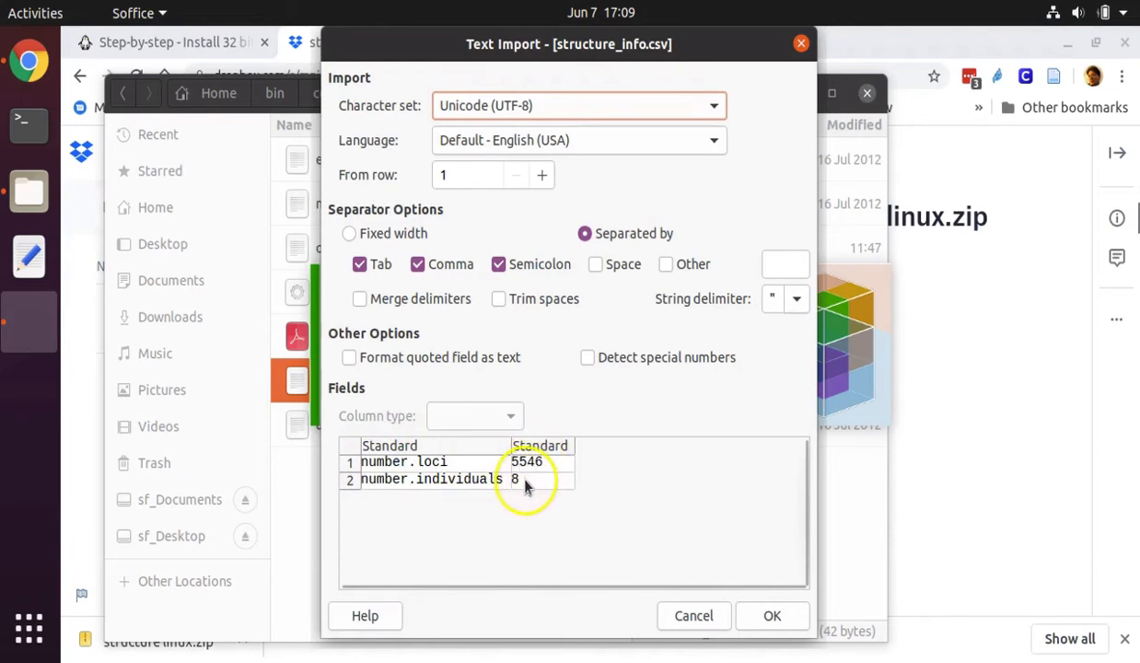
left_click(691, 616)
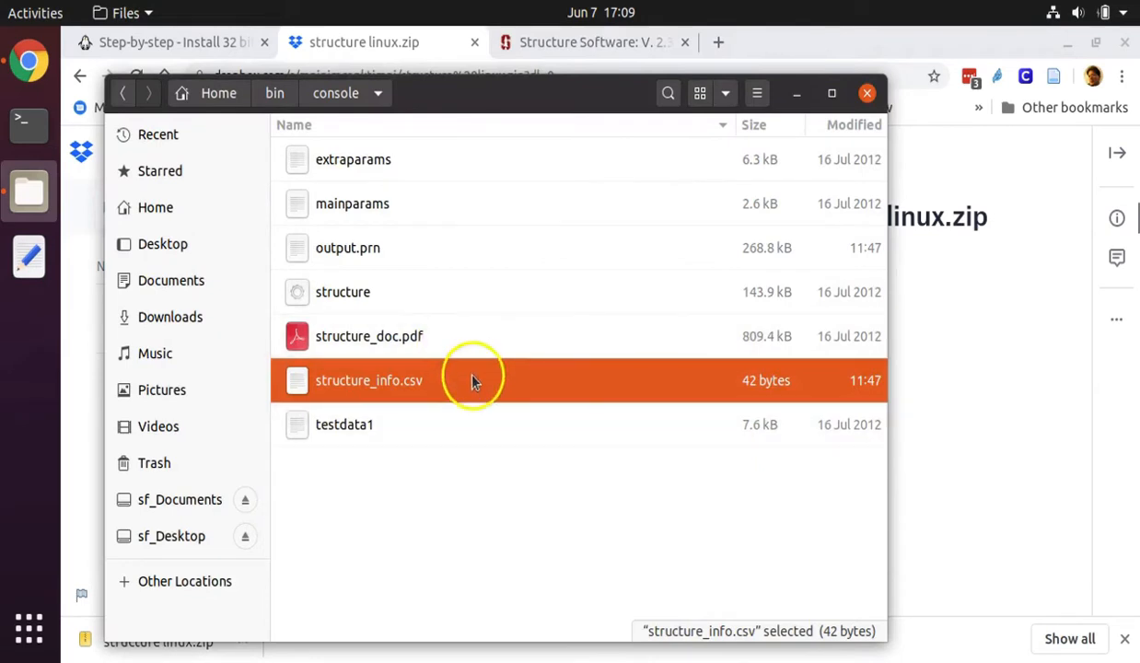
Open the mainparams file from the console folder in the text editor
left_click(367, 249)
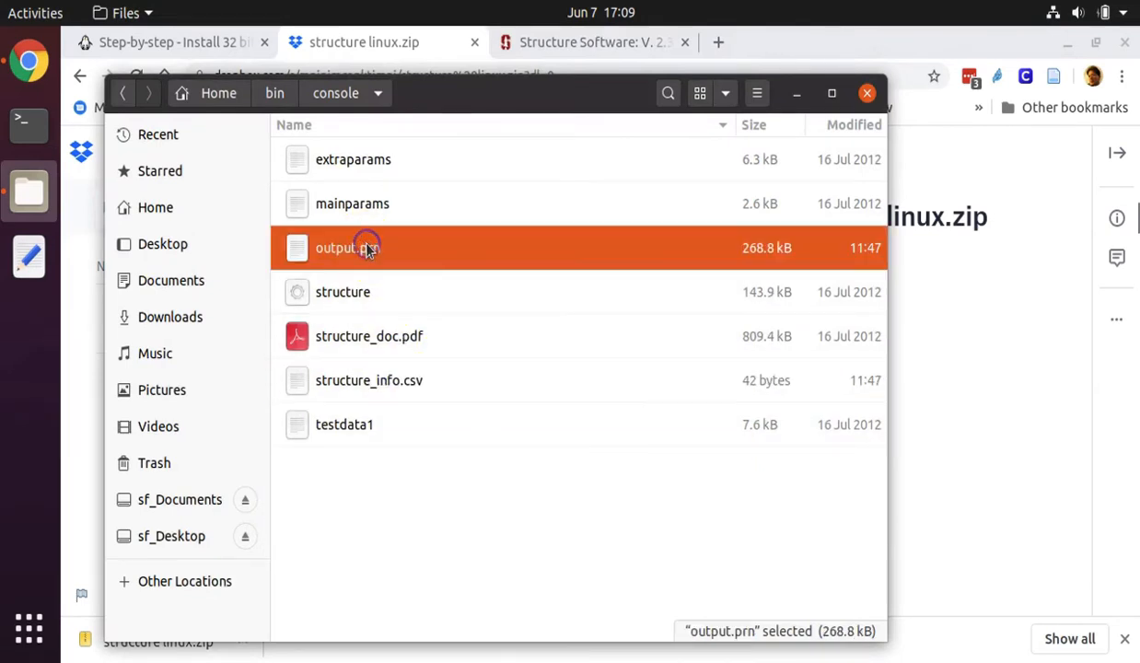
left_click(383, 205)
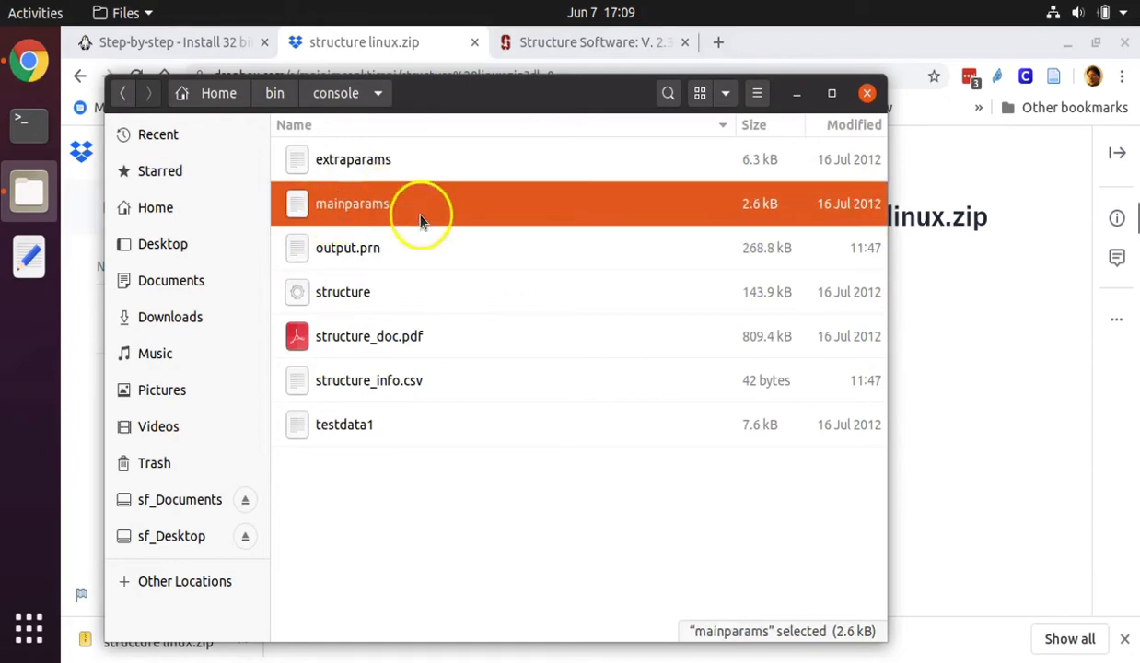
double_click(353, 214)
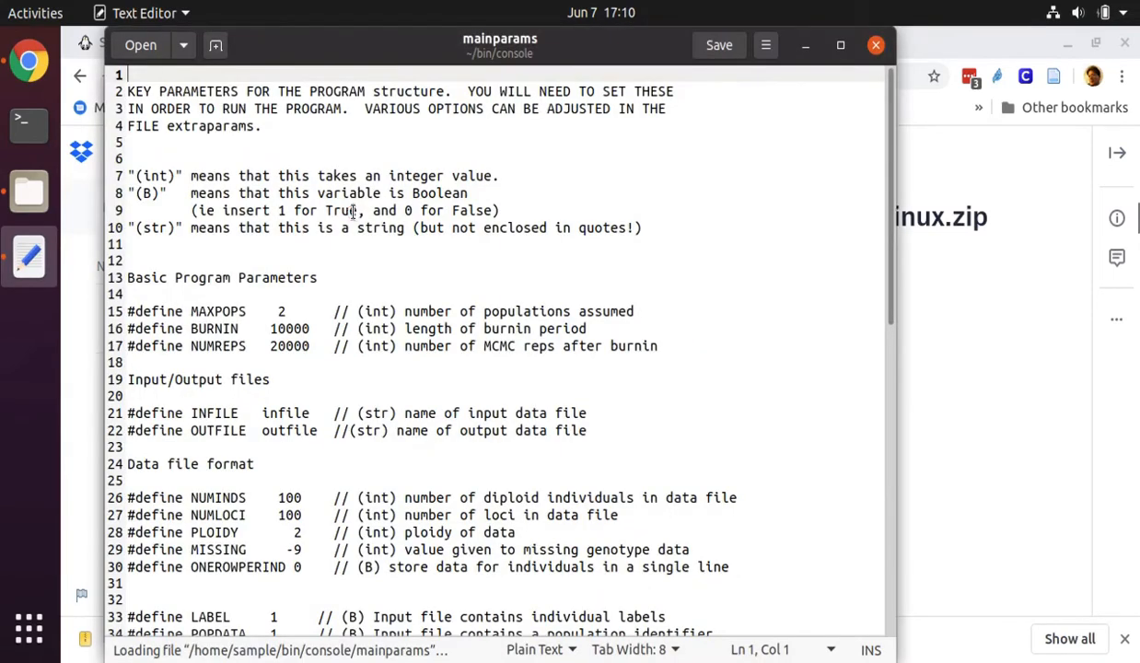
Examine the MAXPOPS, BURNIN and NUMREPS lines under Basic Program Parameters in mainparams
triple_click(344, 311)
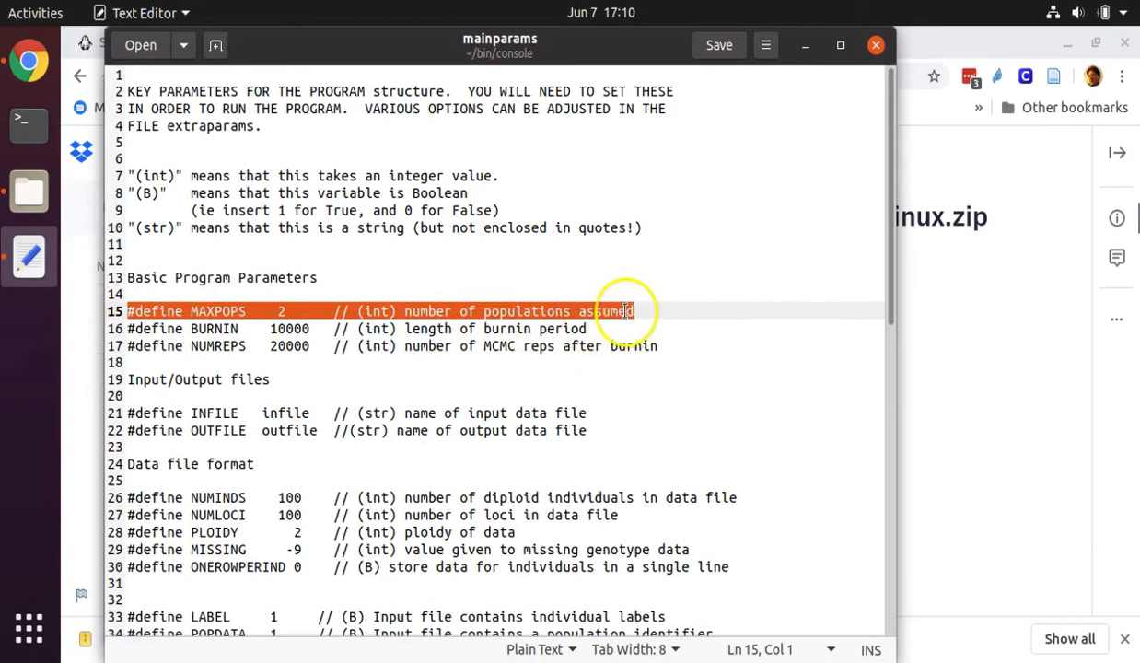
left_click(236, 329)
left_click_drag(126, 328, 664, 348)
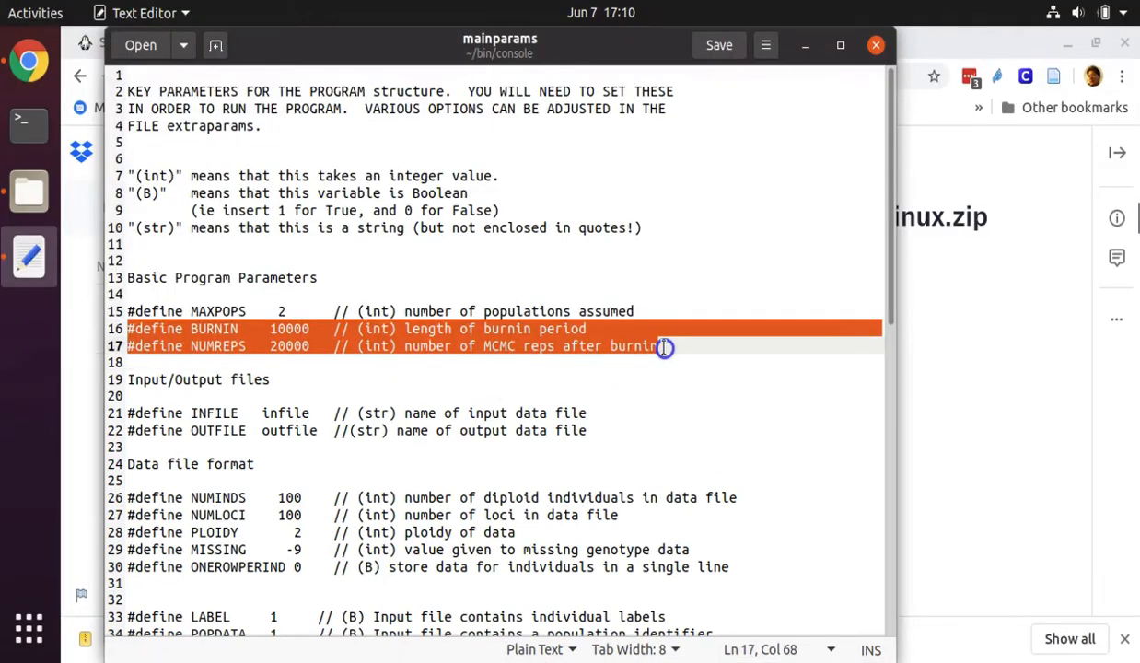
double_click(299, 329)
left_click(294, 347)
double_click(296, 347)
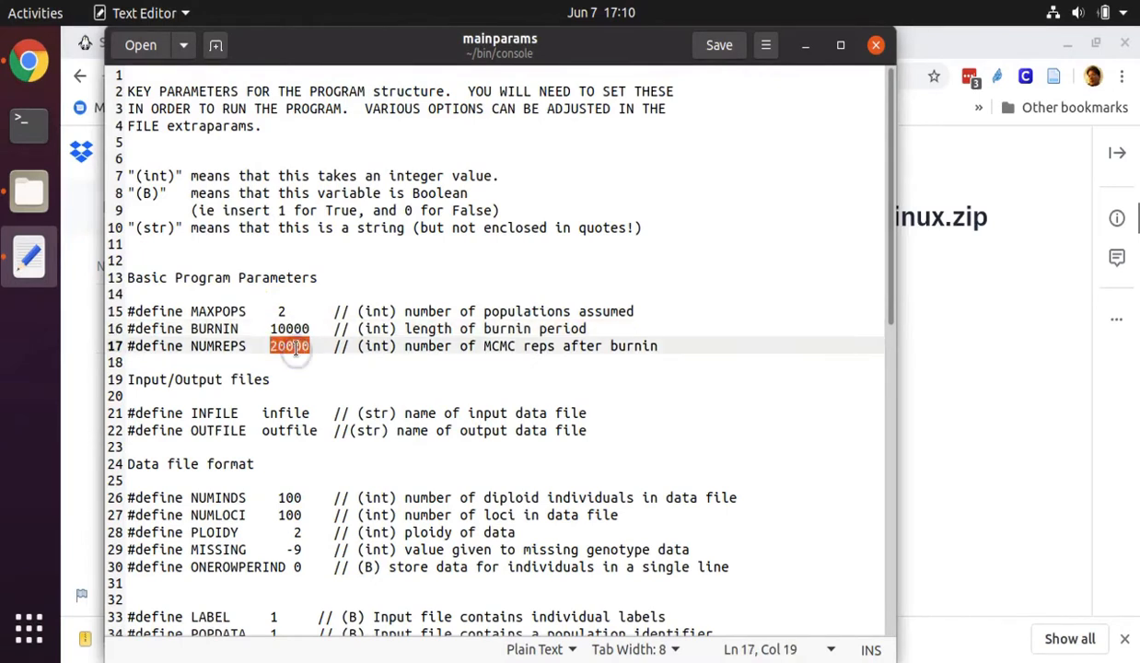
left_click(297, 330)
double_click(296, 329)
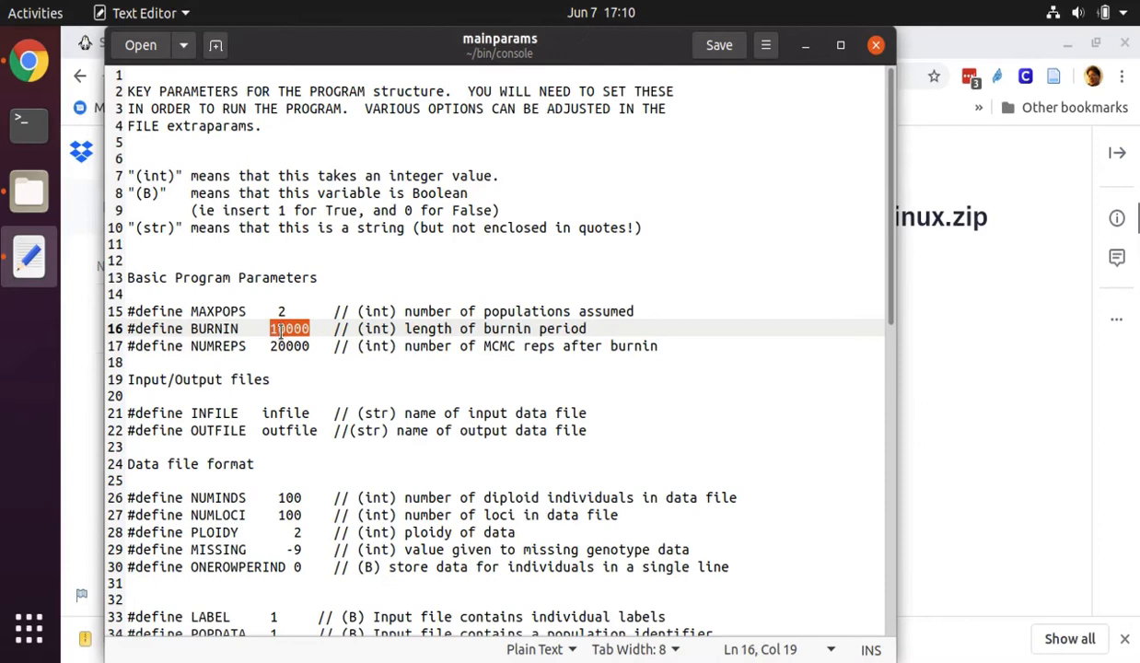
left_click(285, 345)
double_click(284, 346)
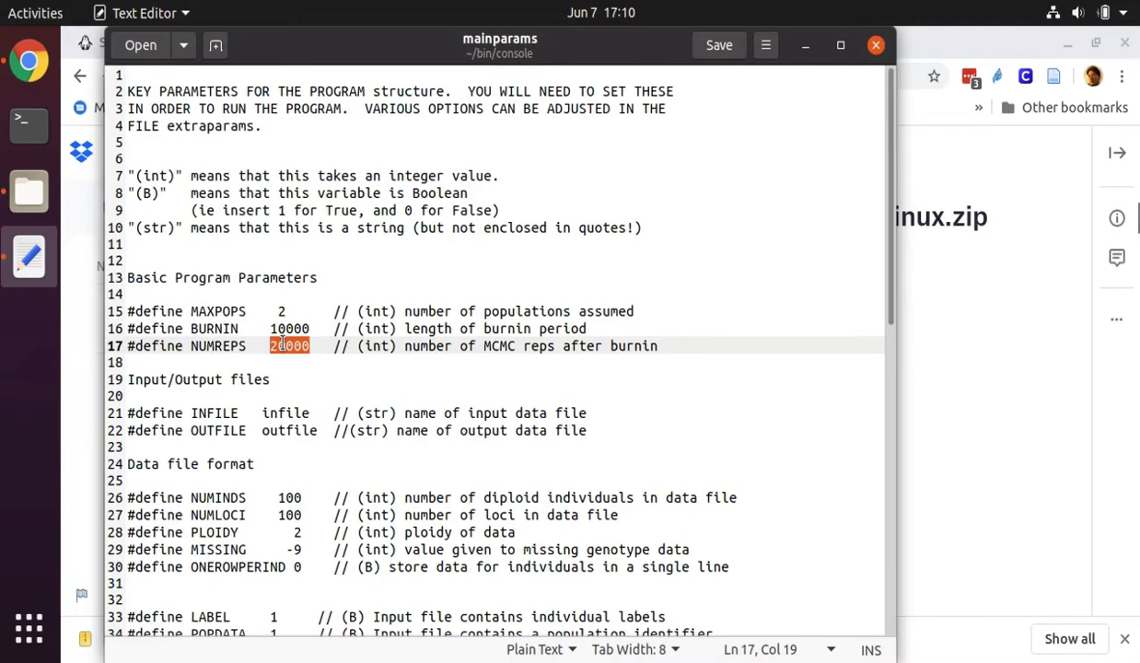
Set the BURNIN value to 100 and the NUMREPS value to 200 in mainparams
left_click(299, 328)
double_click(299, 328)
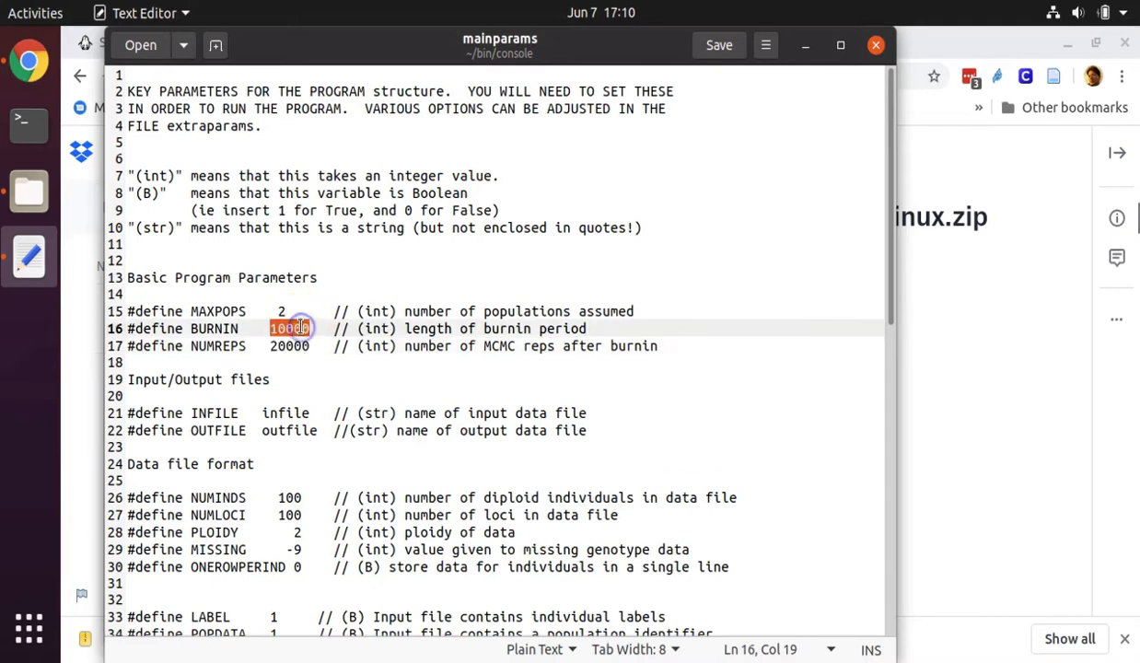
type("100")
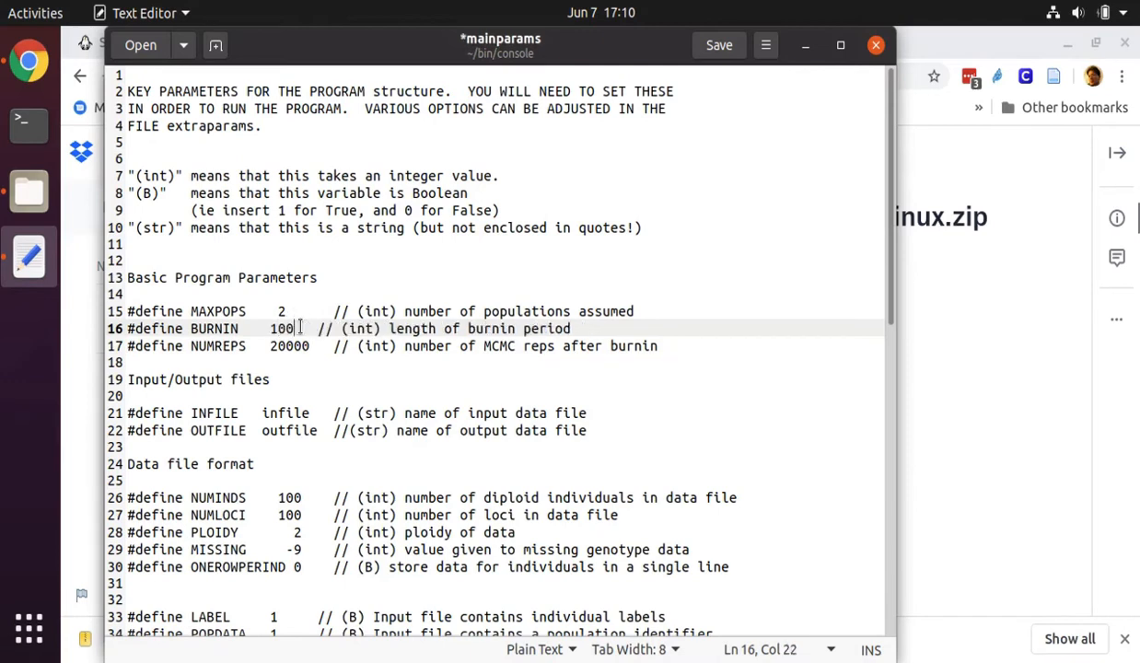
double_click(291, 346)
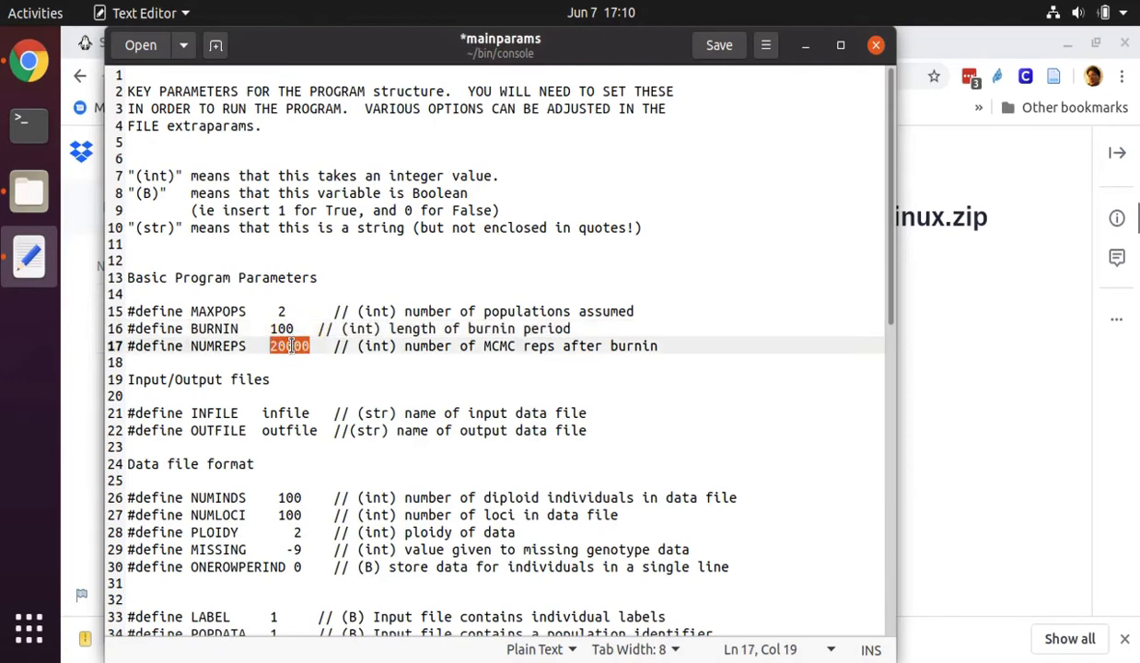
type("200")
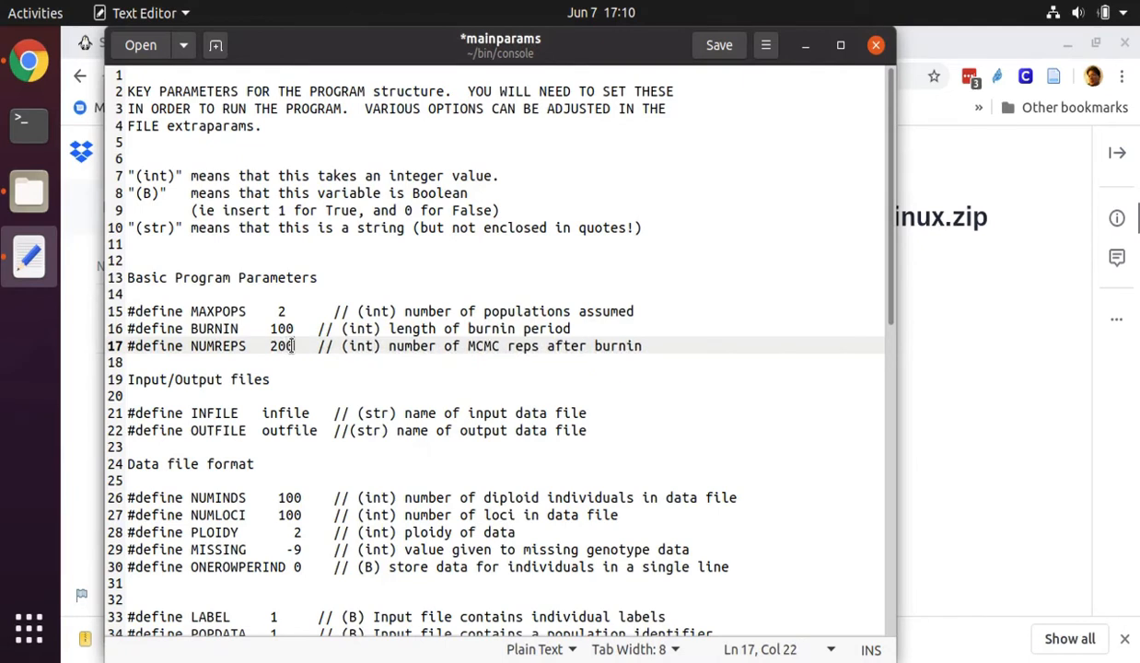
Set the INFILE parameter to output.prn as the name of the input data file
double_click(280, 412)
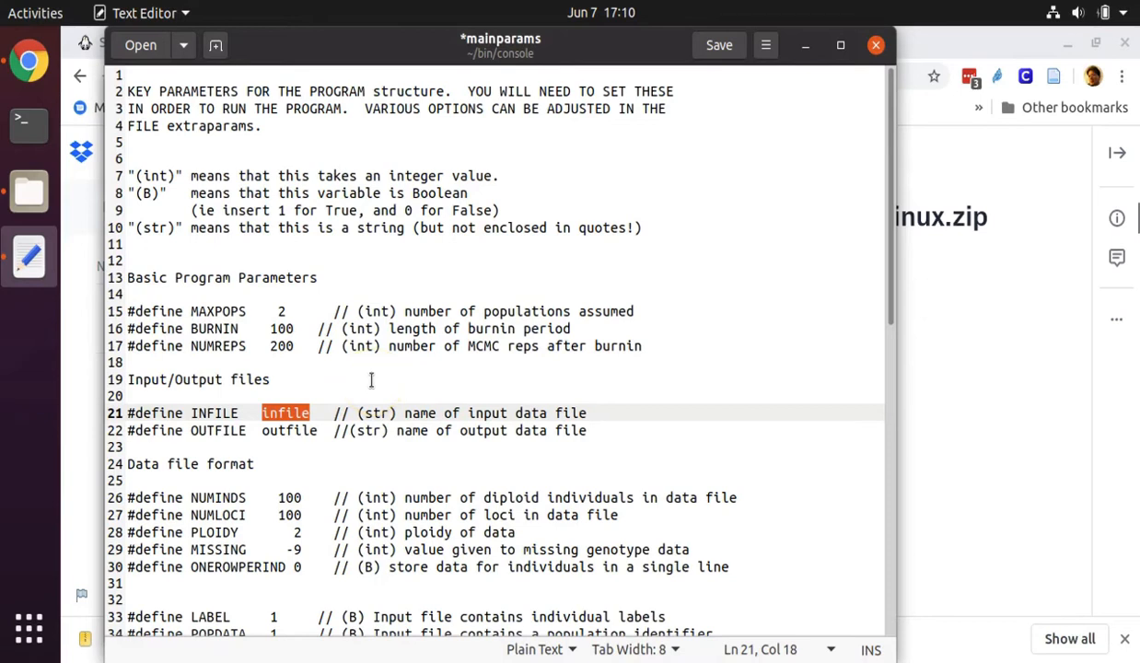
type("output.")
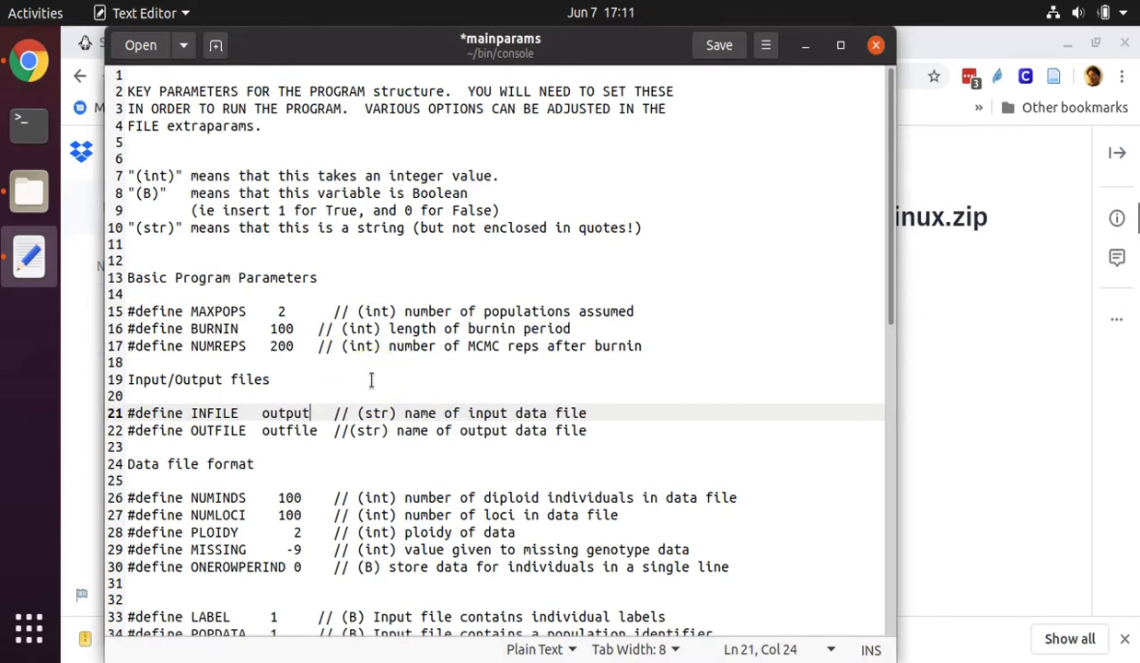
type("prn")
key("BackSpace")
type("n")
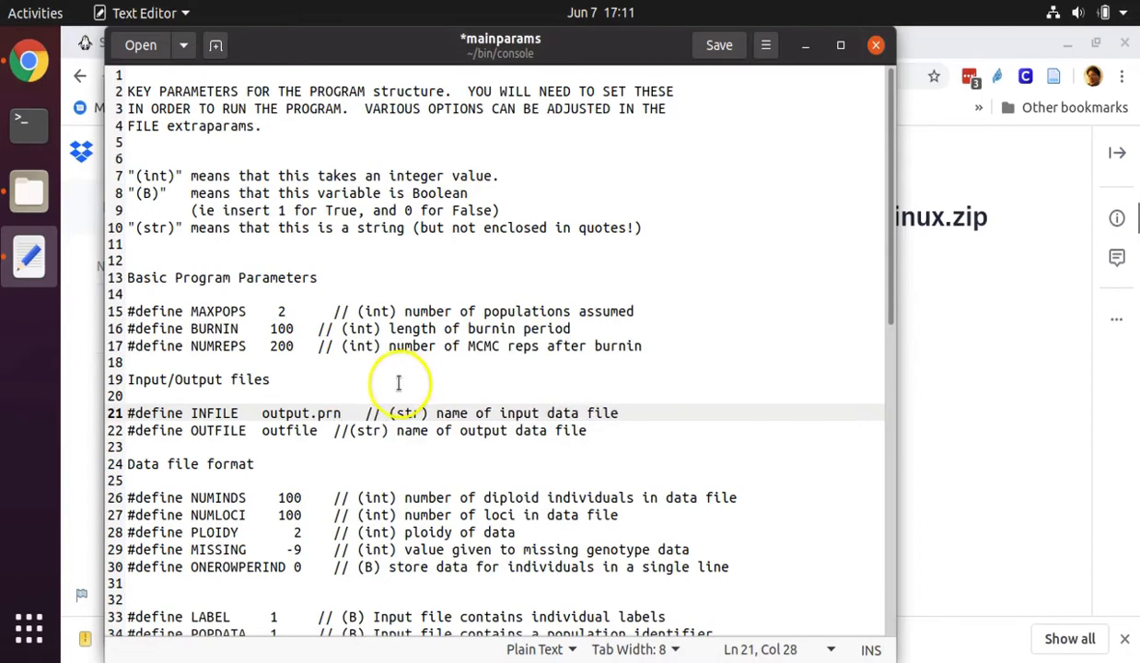
Set NUMINDS to 8 and NUMLOCI to 5546 in the Data file format section
scroll(401, 373, "down", 5)
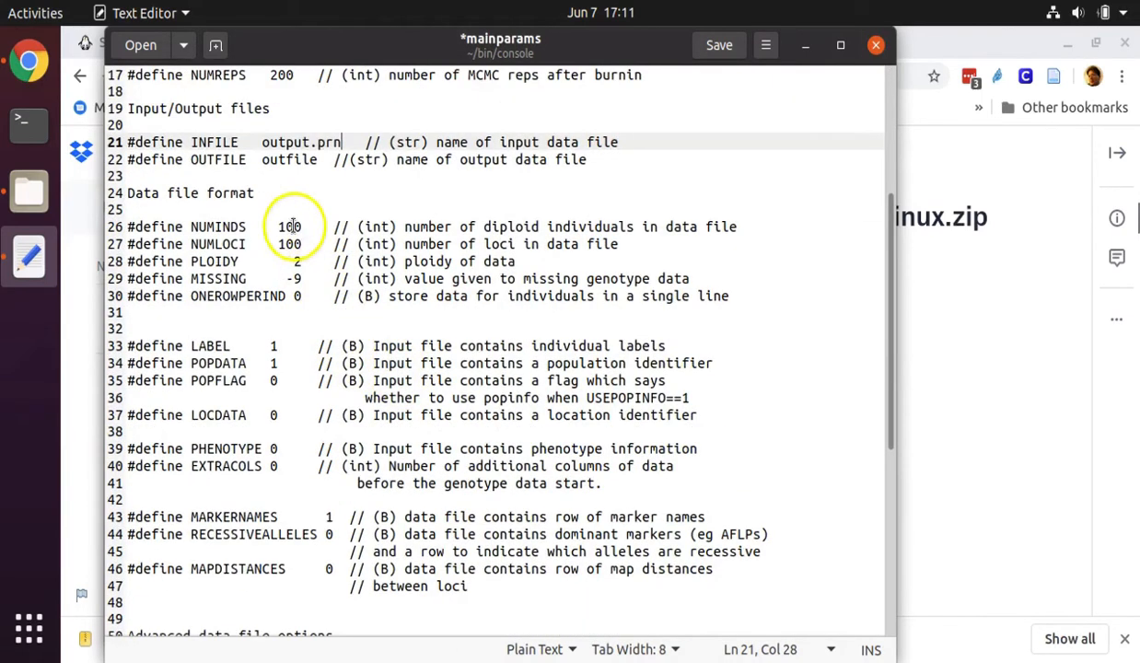
double_click(286, 226)
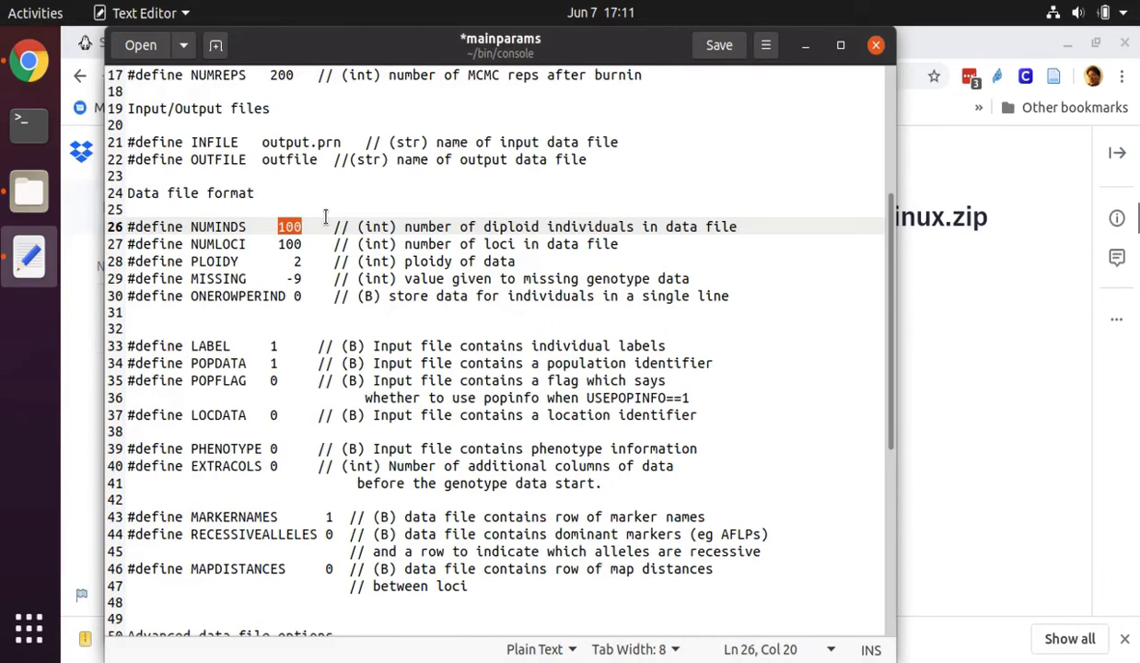
type("8")
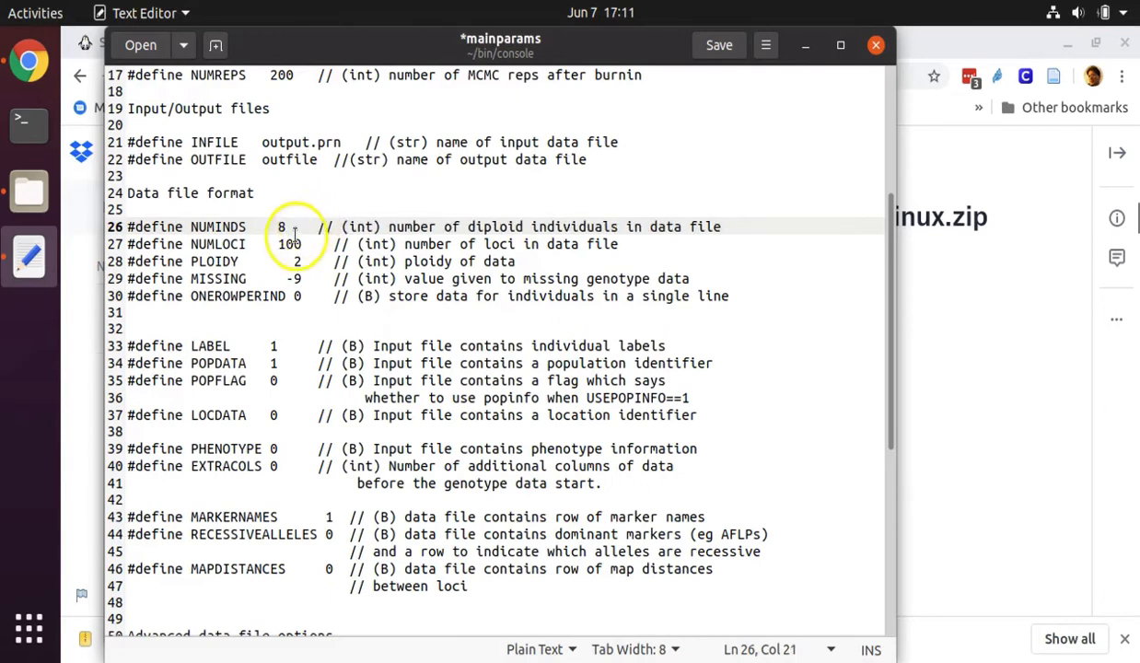
double_click(290, 243)
type("5546")
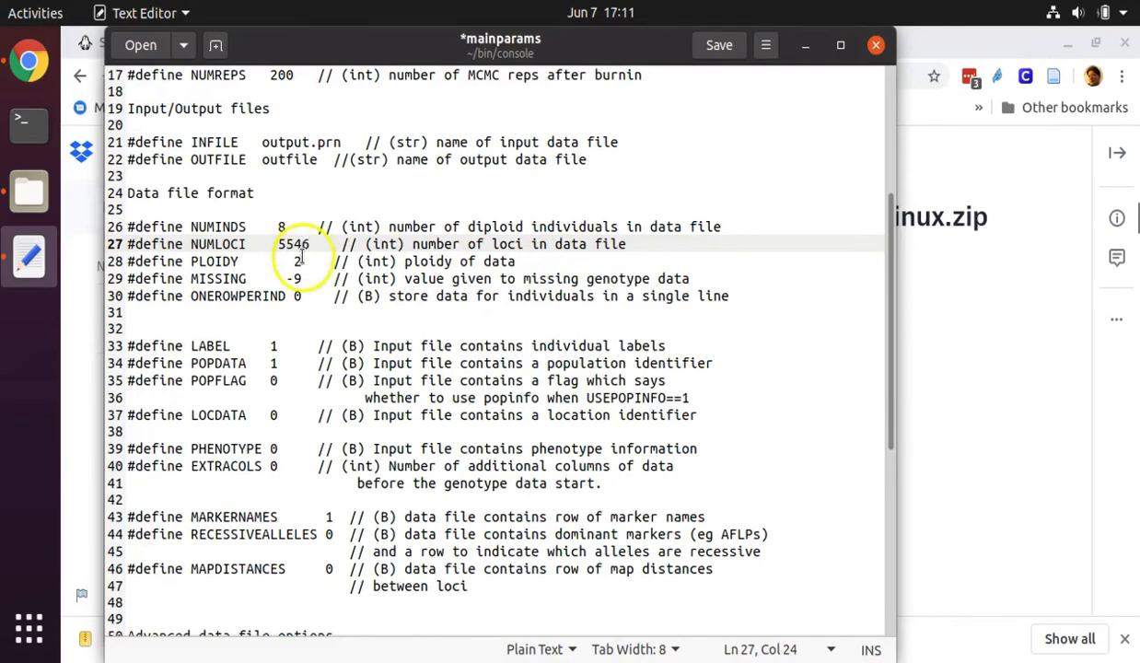
Check the PLOIDY line and set the MISSING genotype data value to -999
triple_click(300, 260)
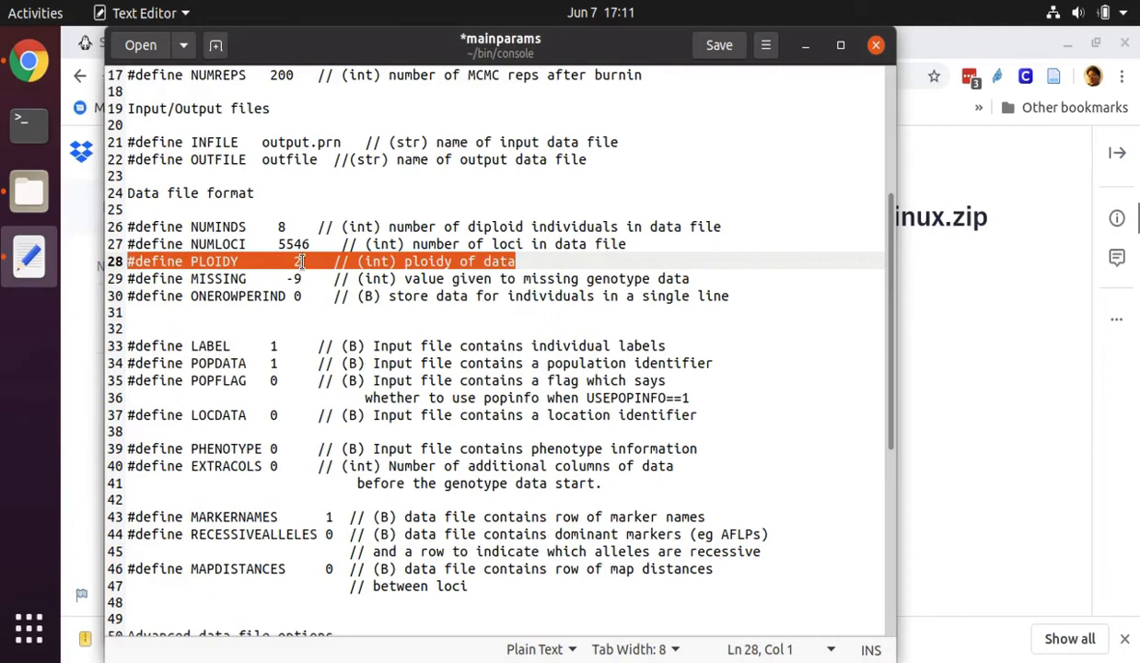
left_click(297, 261)
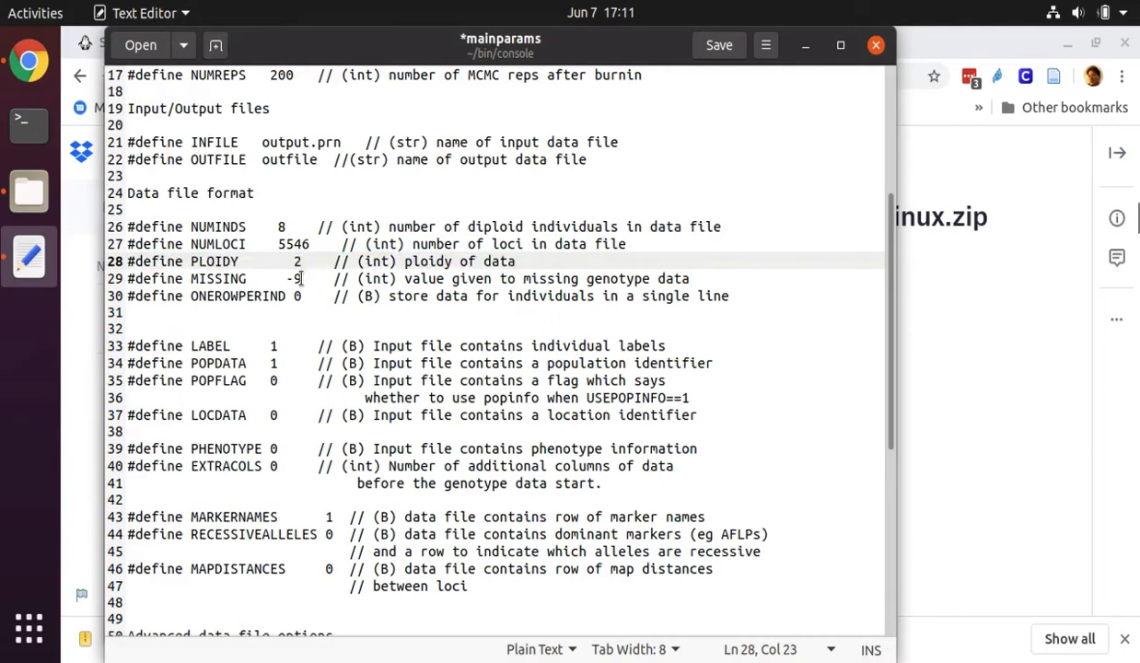
left_click(302, 278)
type("99")
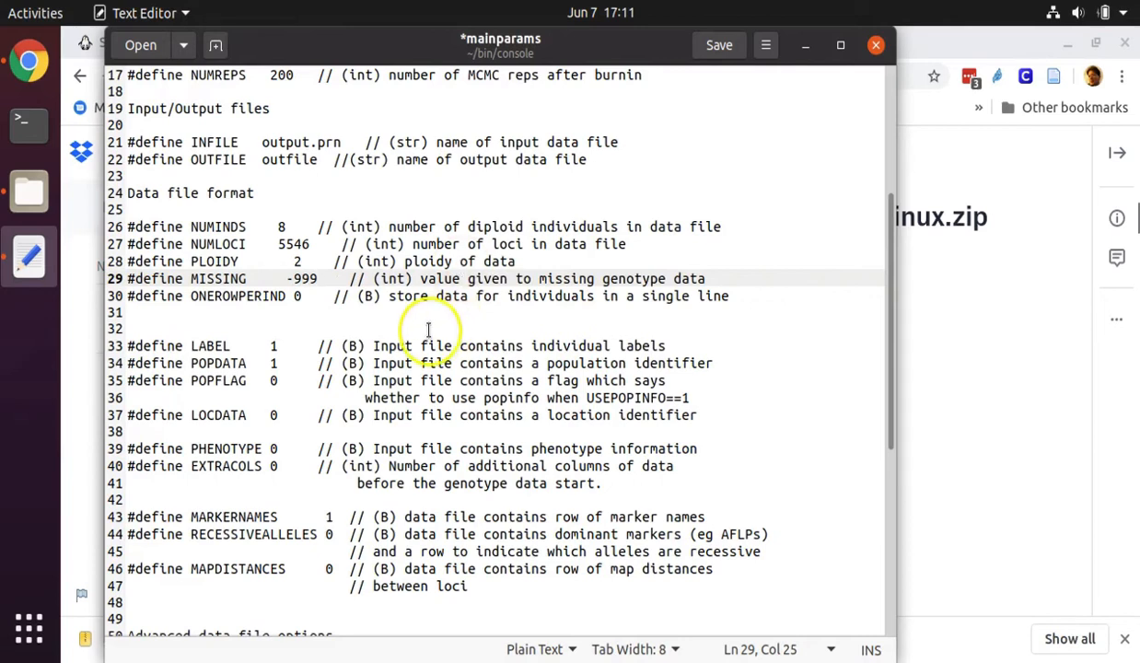
Check the LABEL line and set POPDATA to 0 for an input file without a population identifier
left_click(277, 347)
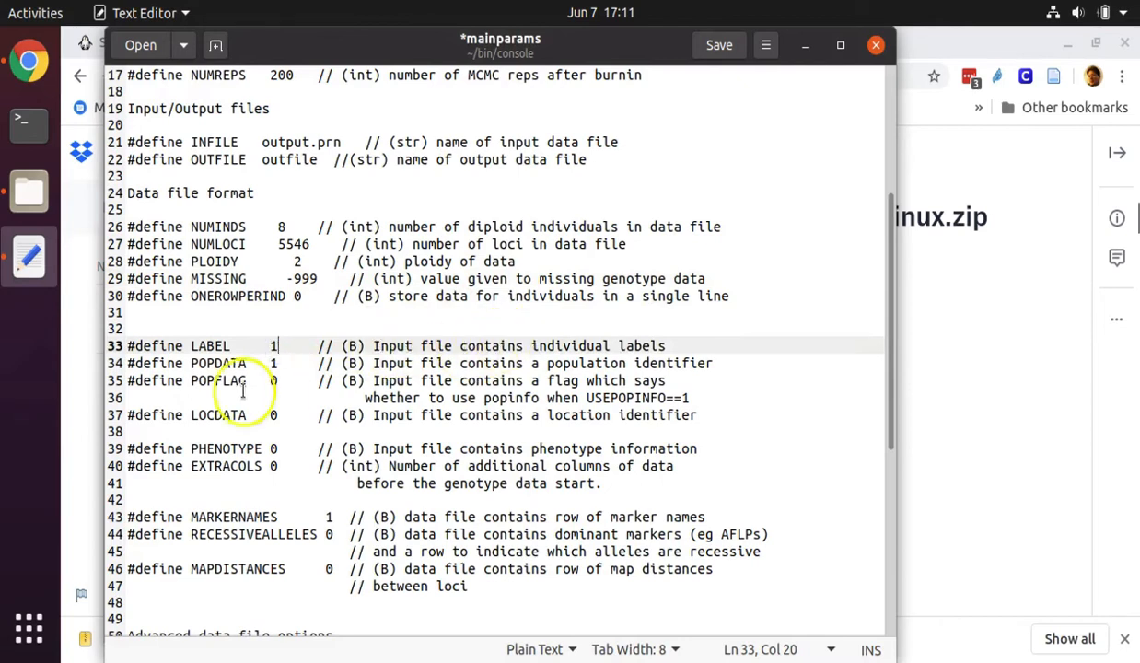
left_click(277, 364)
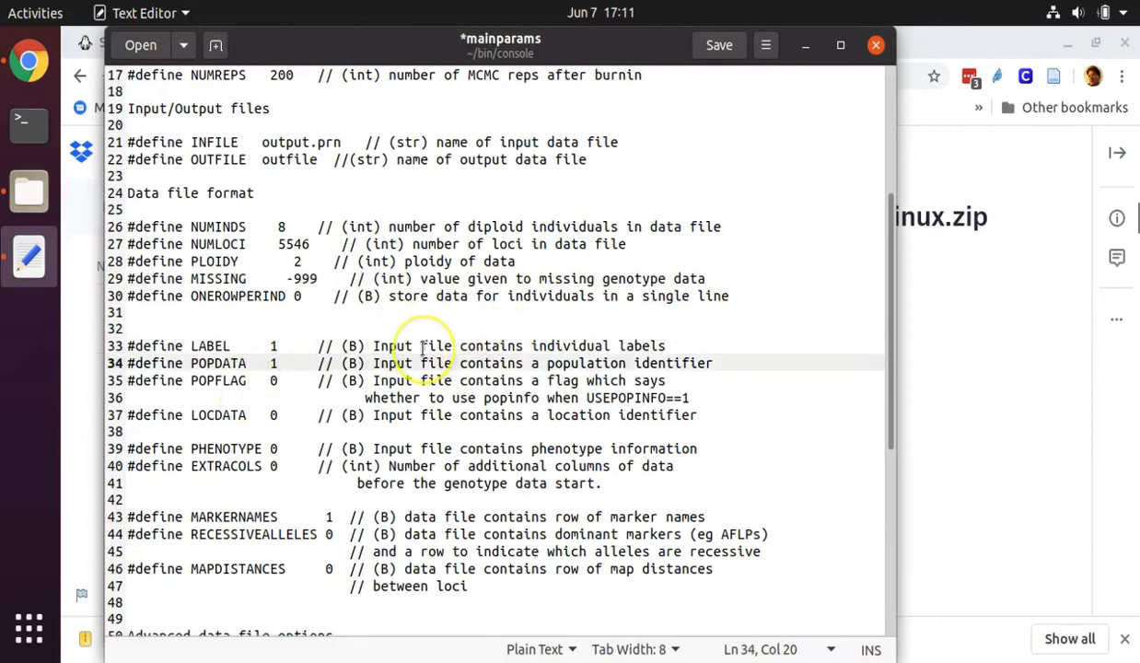
key("BackSpace")
type("0")
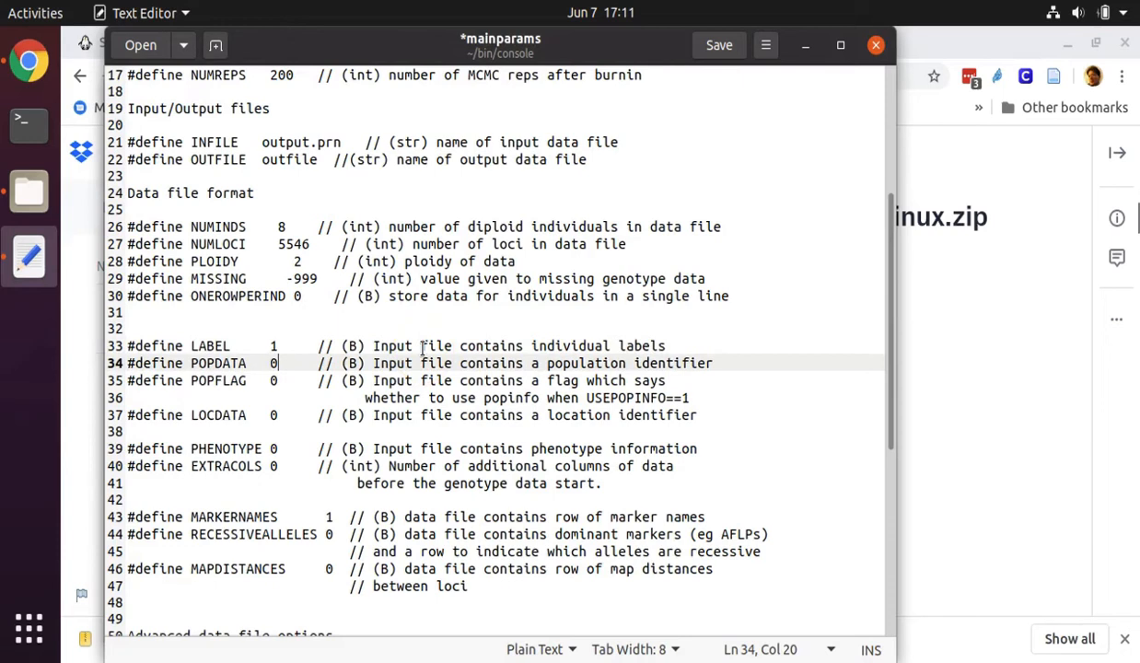
Review the MARKERNAMES and LABEL settings, the advanced data file options and command line options, and the parameters edited in mainparams
scroll(409, 380, "down", 2)
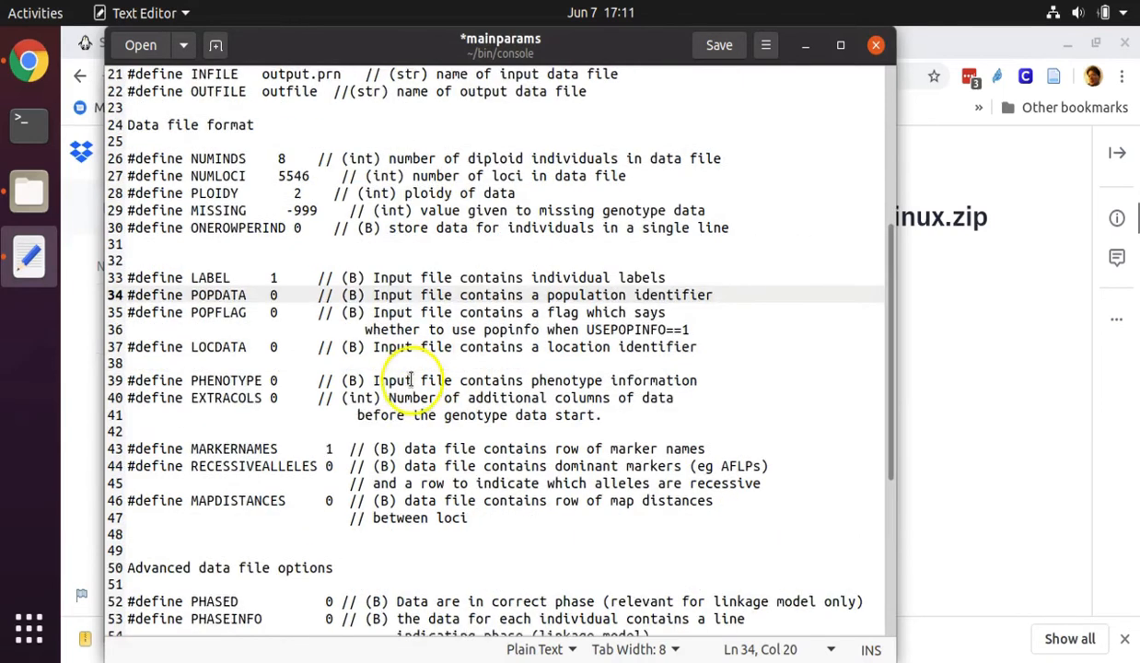
scroll(409, 380, "down", 2)
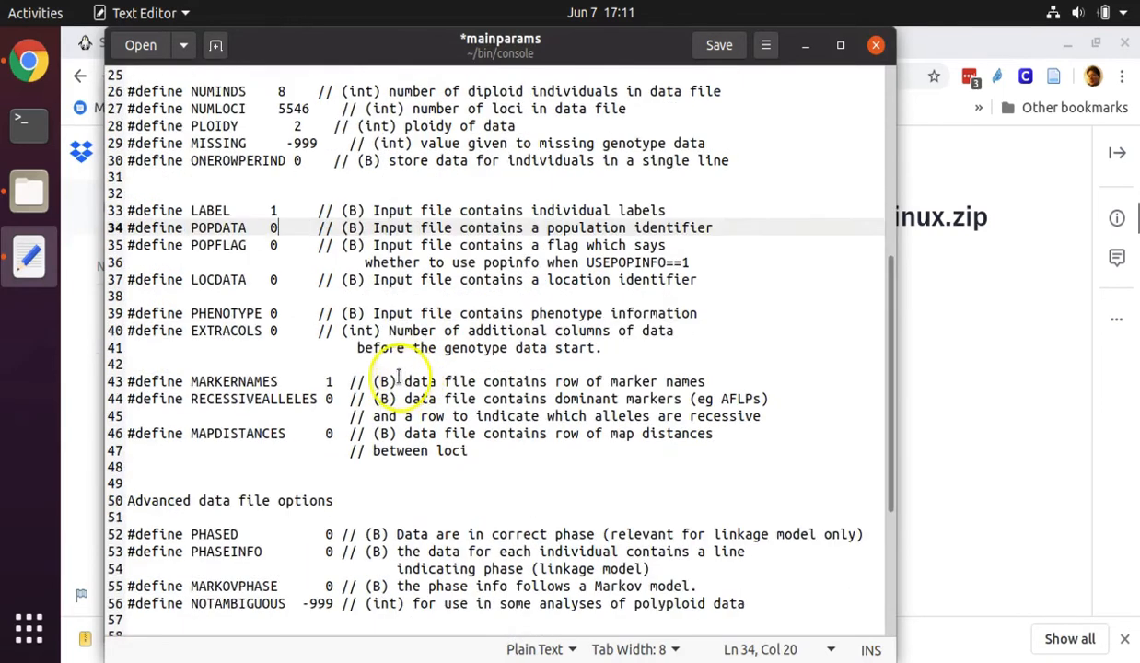
left_click(330, 380)
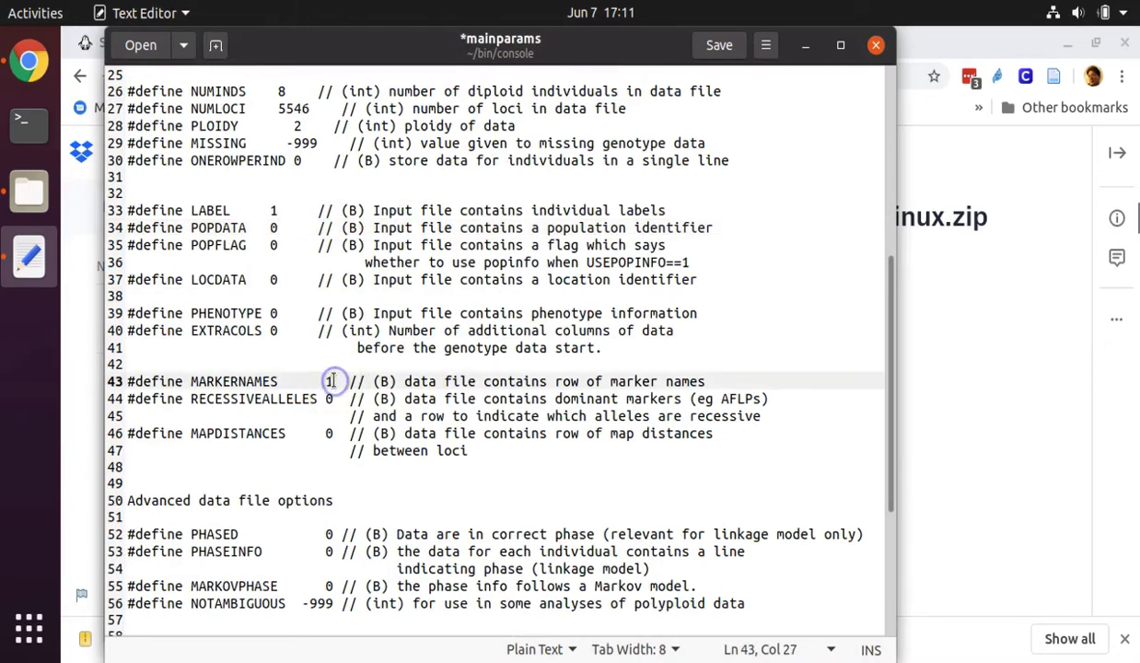
left_click(274, 210)
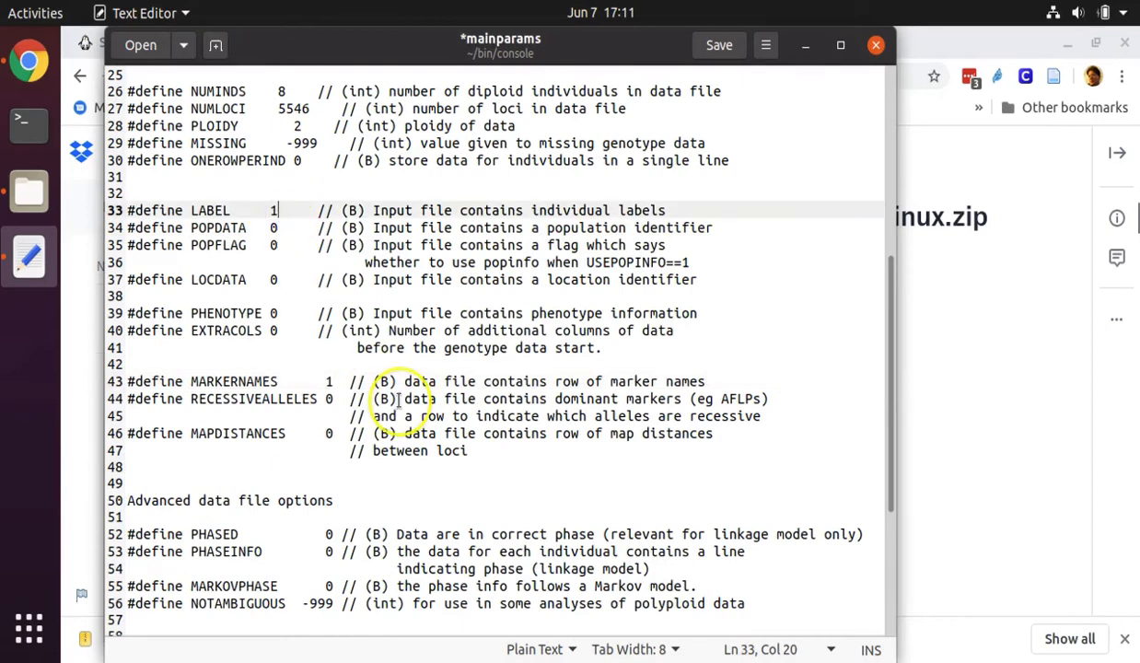
scroll(392, 397, "down", 4)
scroll(398, 398, "down", 1)
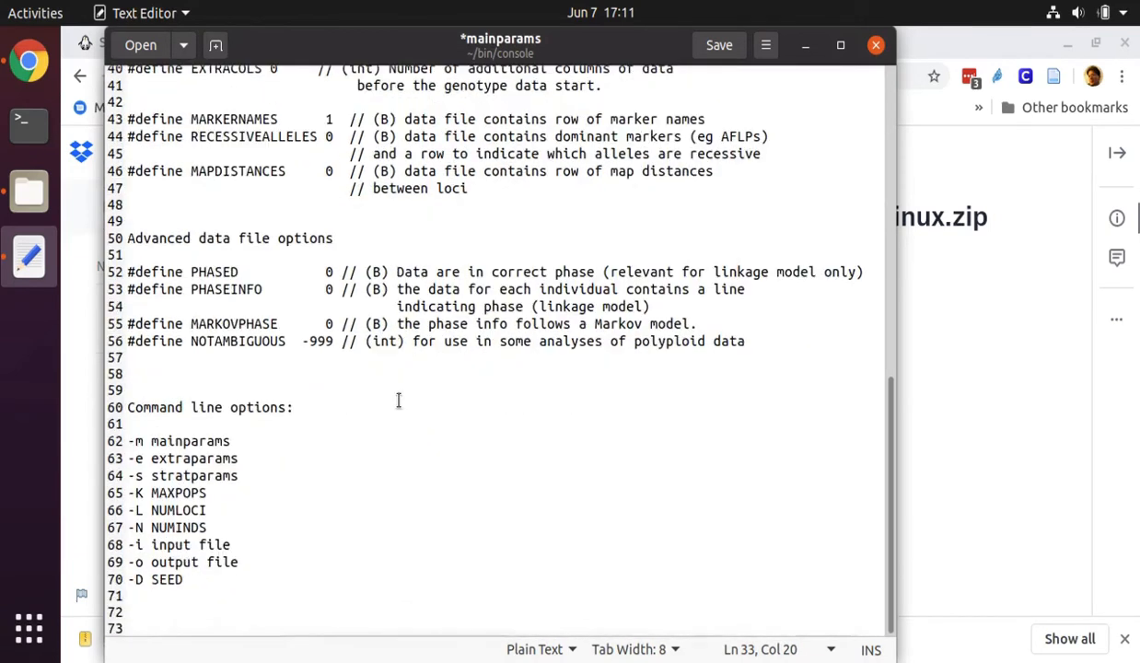
scroll(398, 399, "up", 1)
scroll(398, 400, "up", 6)
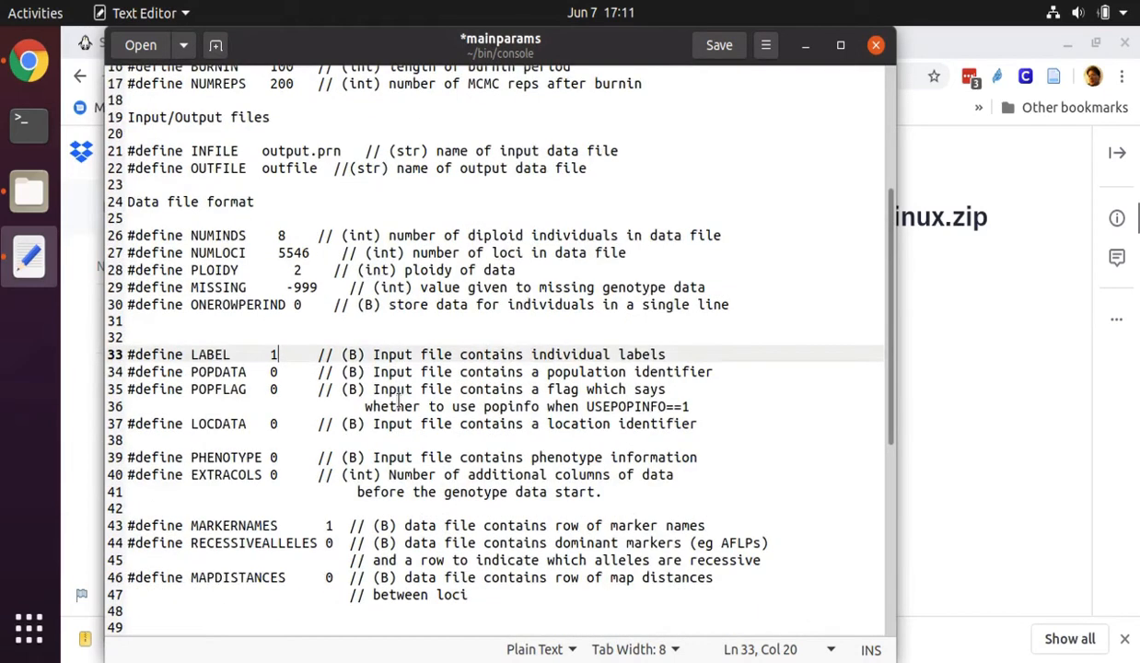
scroll(398, 399, "up", 3)
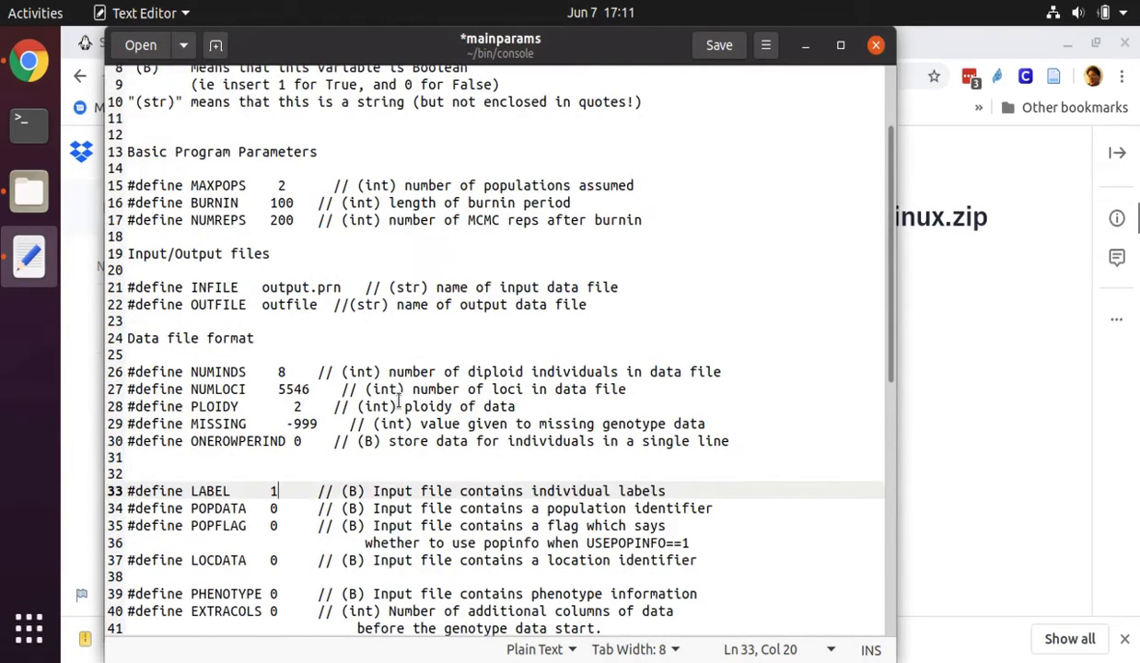
Save and close the mainparams file, and open extraparams from the console folder
key("ctrl+s")
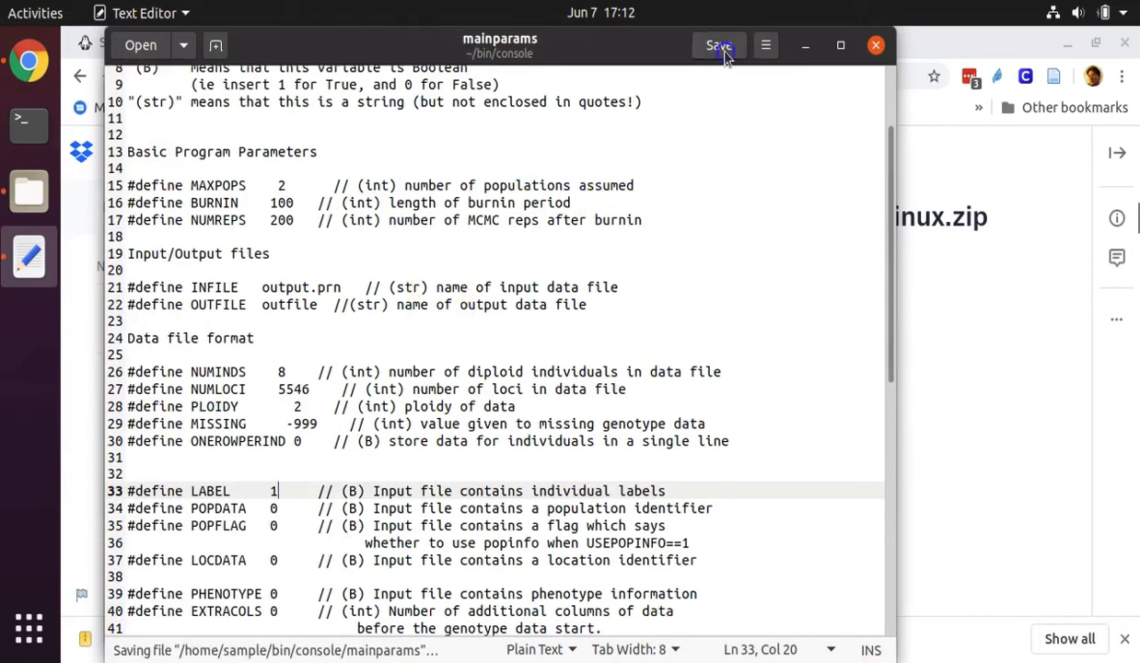
left_click(871, 48)
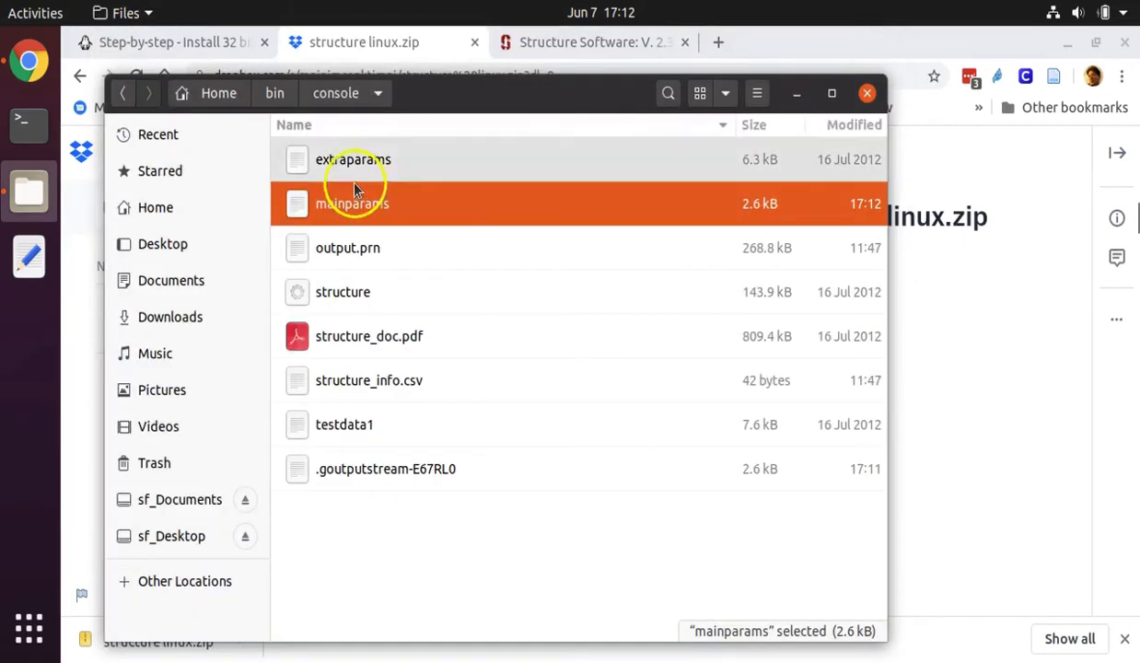
left_click(359, 171)
double_click(359, 171)
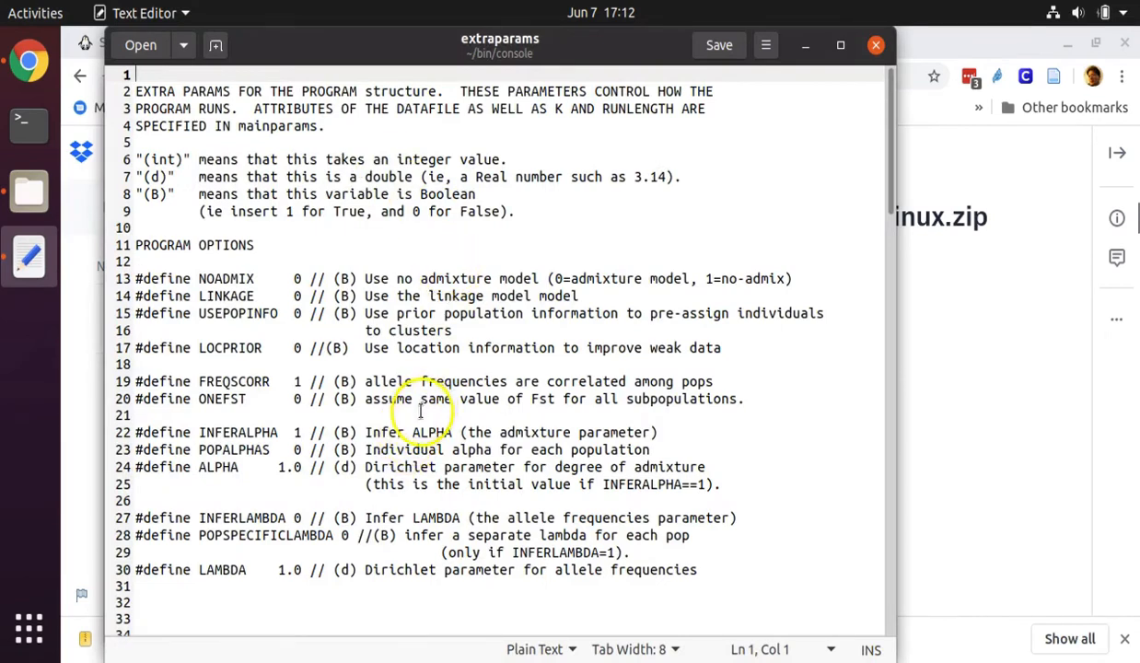
Set LOCISPOP to 0 in the LOCPRIOR model section of extraparams, and save and close the file
scroll(420, 411, "down", 5)
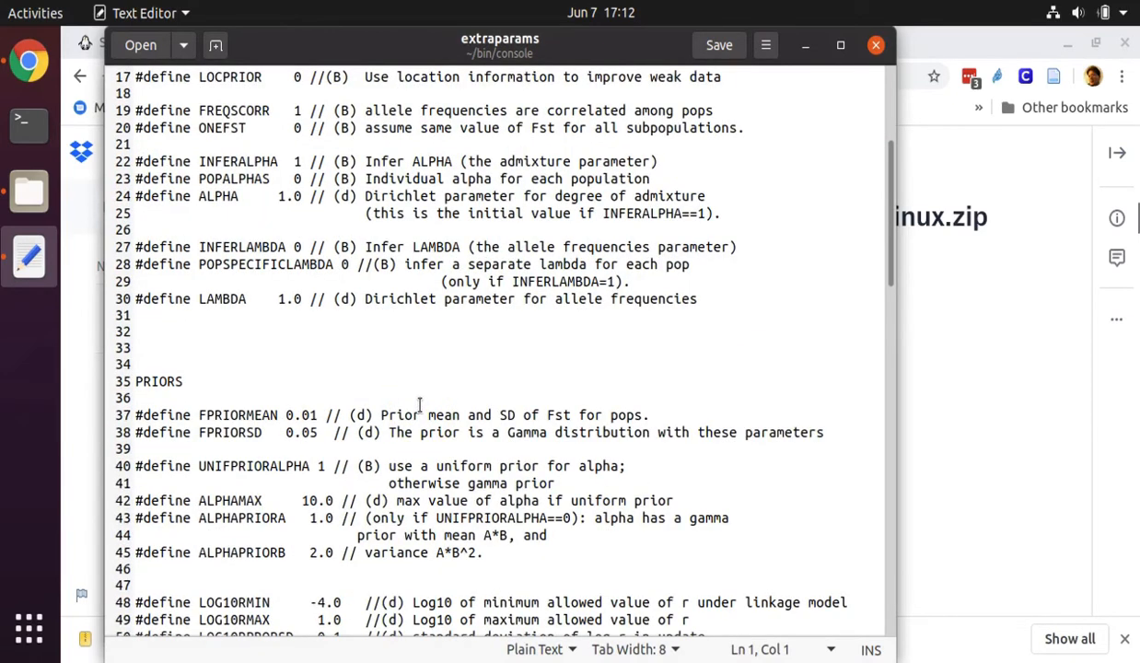
scroll(420, 405, "down", 8)
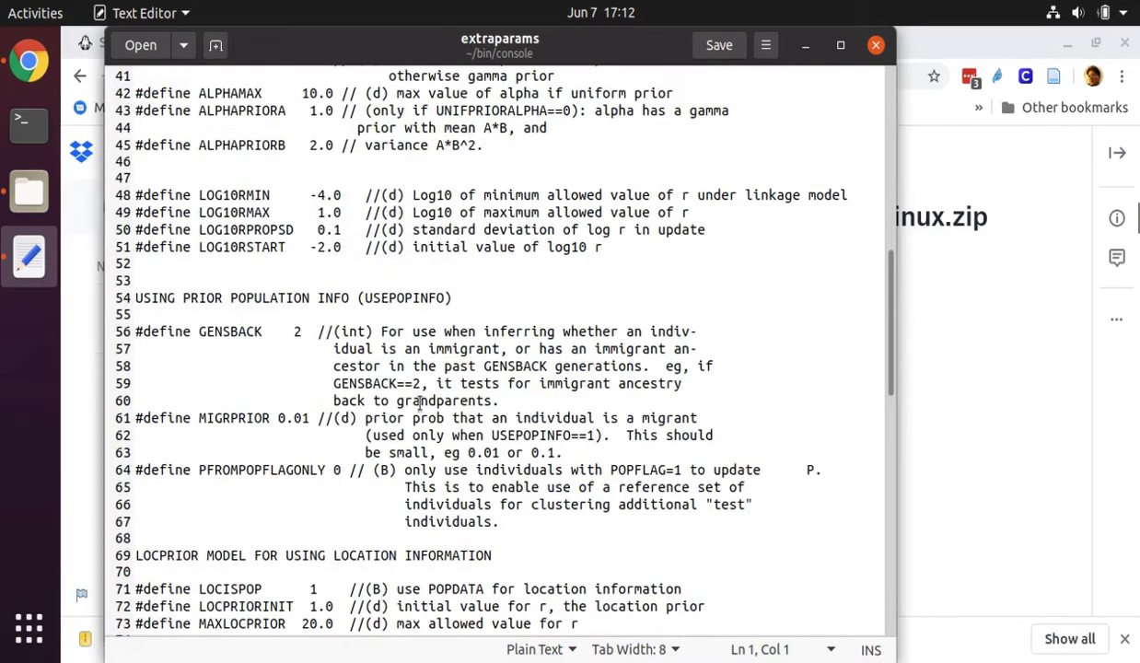
scroll(420, 405, "down", 9)
scroll(420, 405, "down", 5)
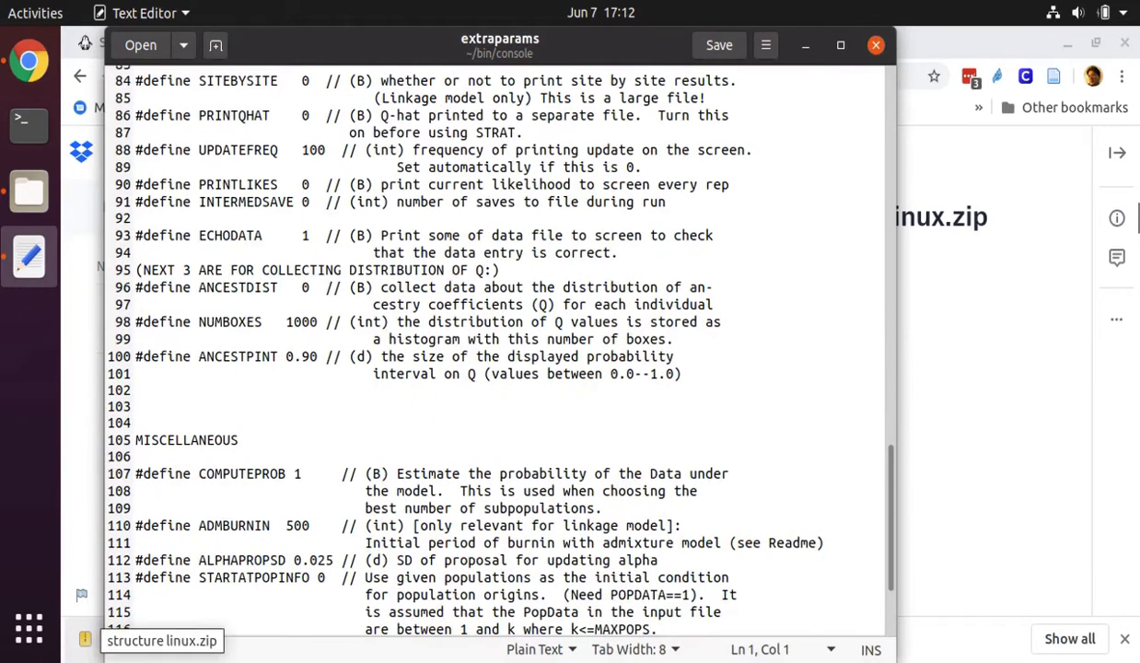
scroll(211, 537, "up", 12)
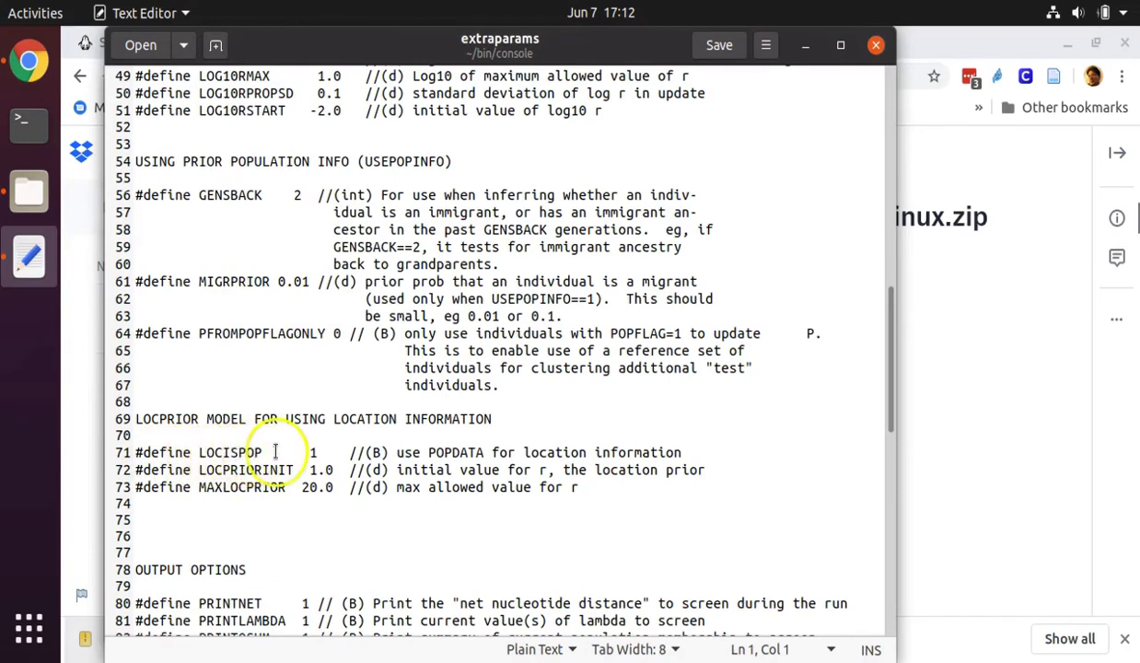
left_click(315, 452)
key("BackSpace")
type("0")
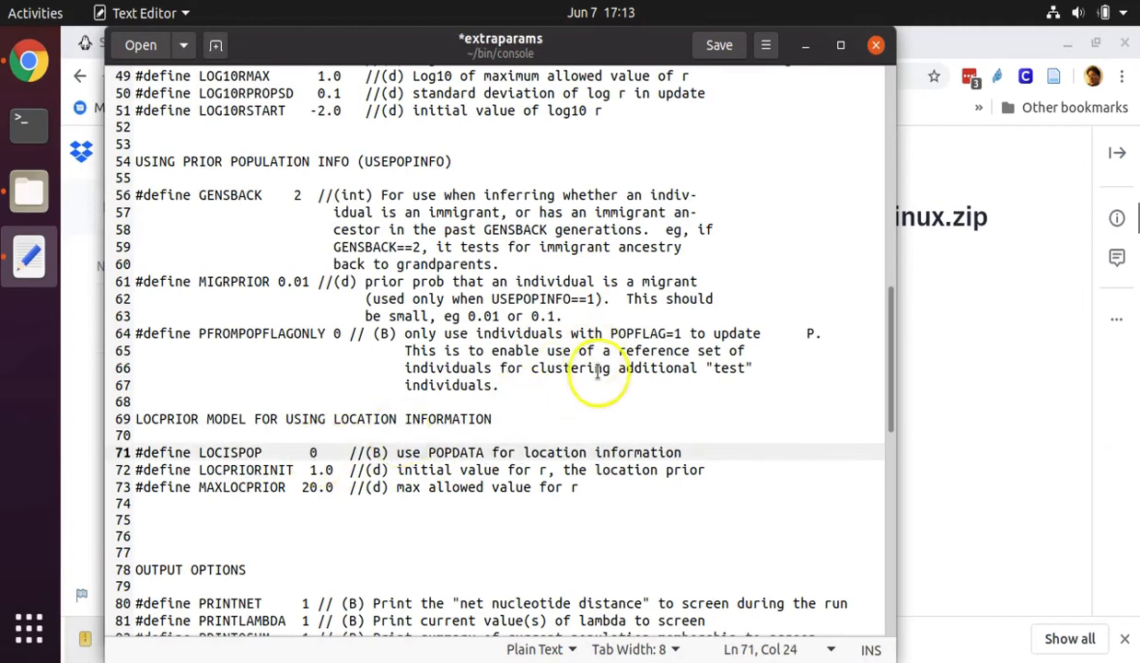
left_click(729, 44)
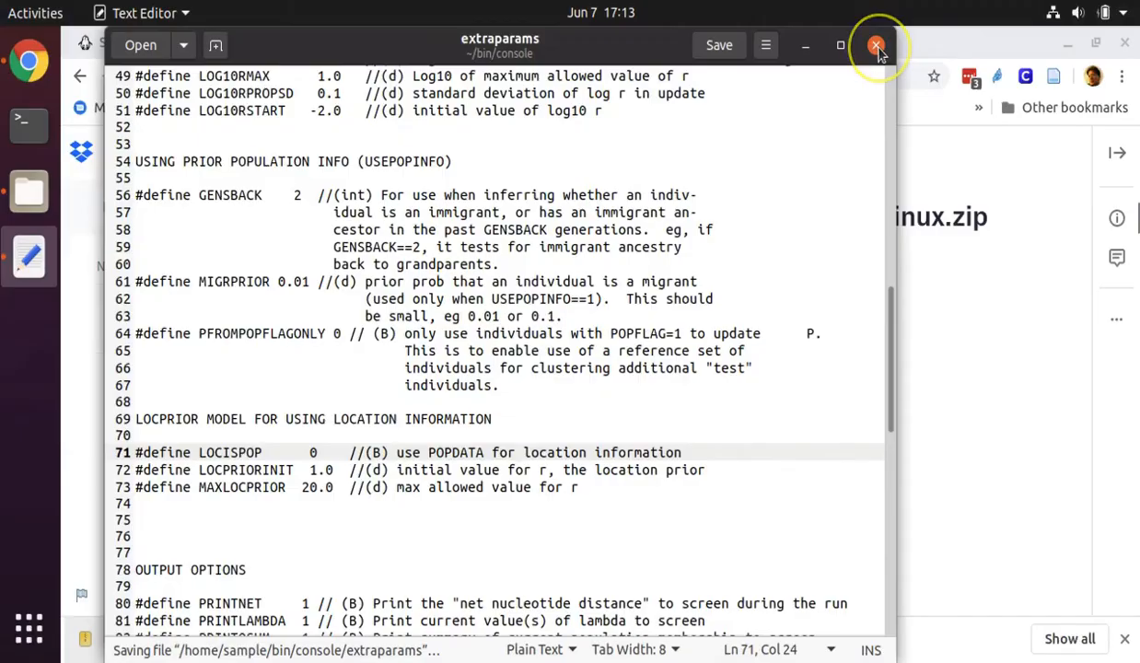
left_click(877, 48)
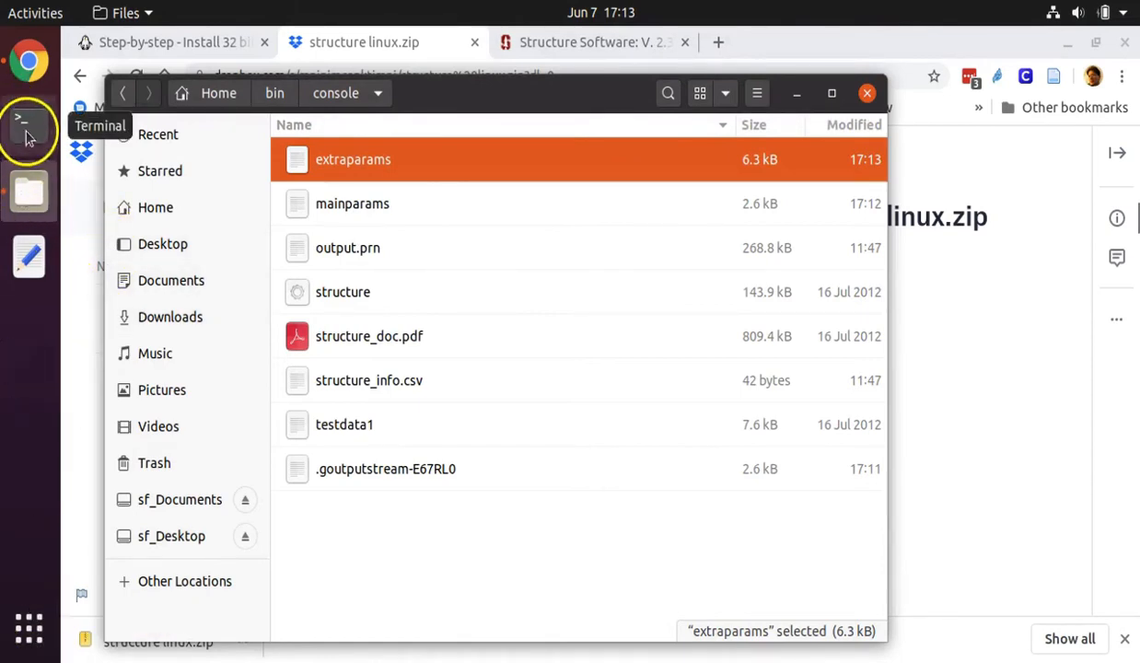
Open a Terminal window and change into the console folder inside bin
left_click(31, 619)
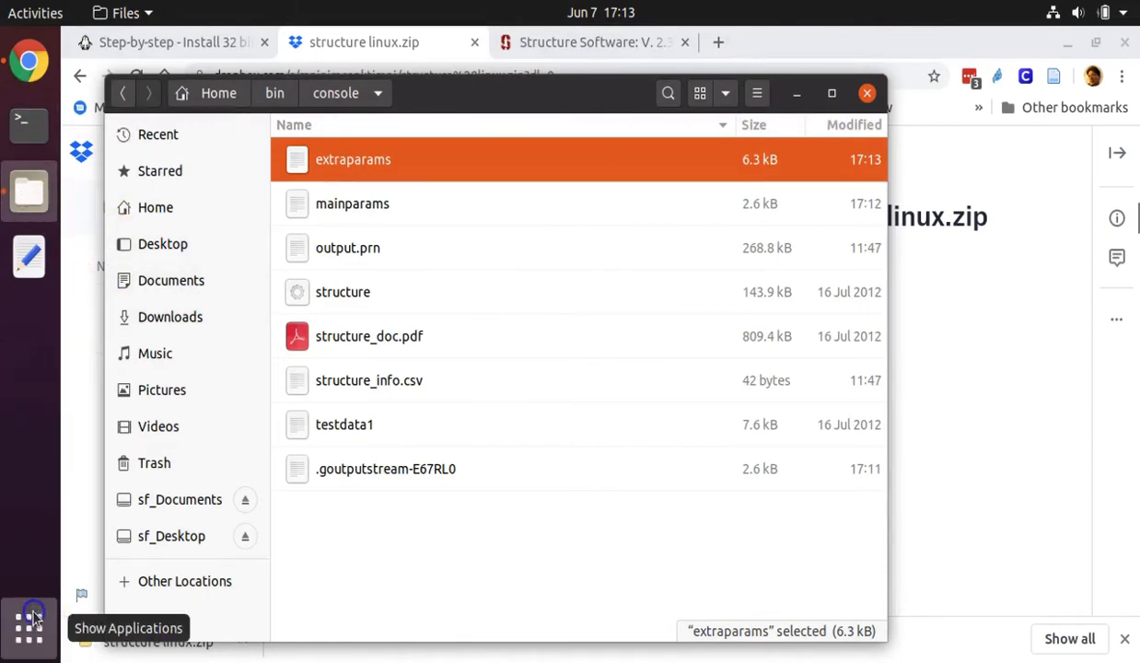
type("terminall")
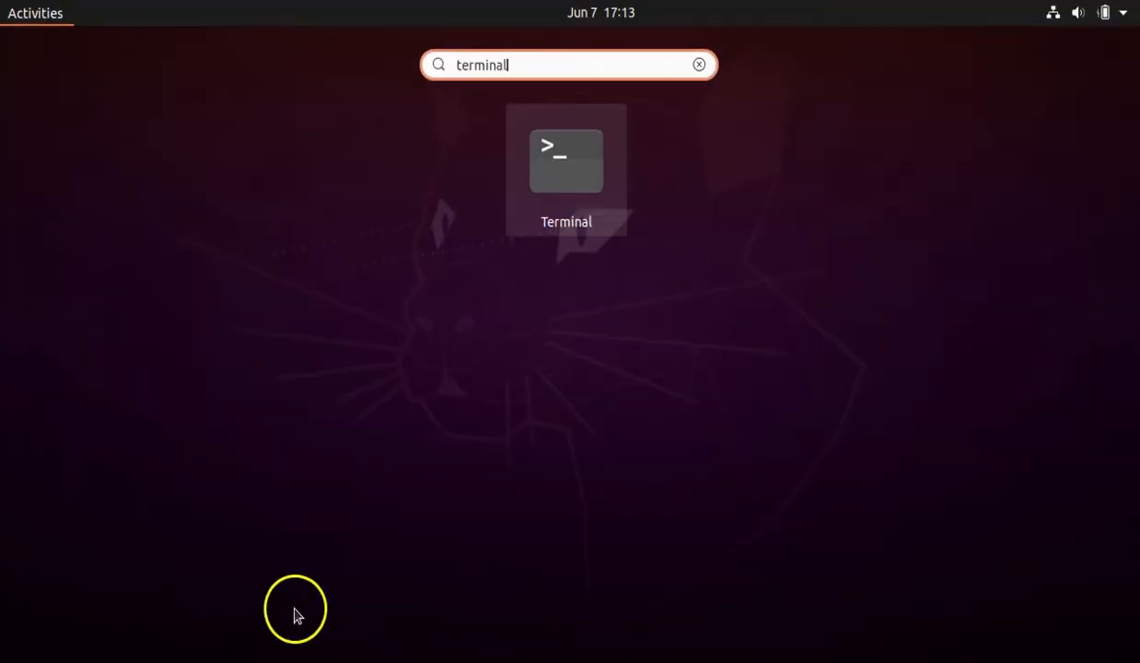
left_click(593, 203)
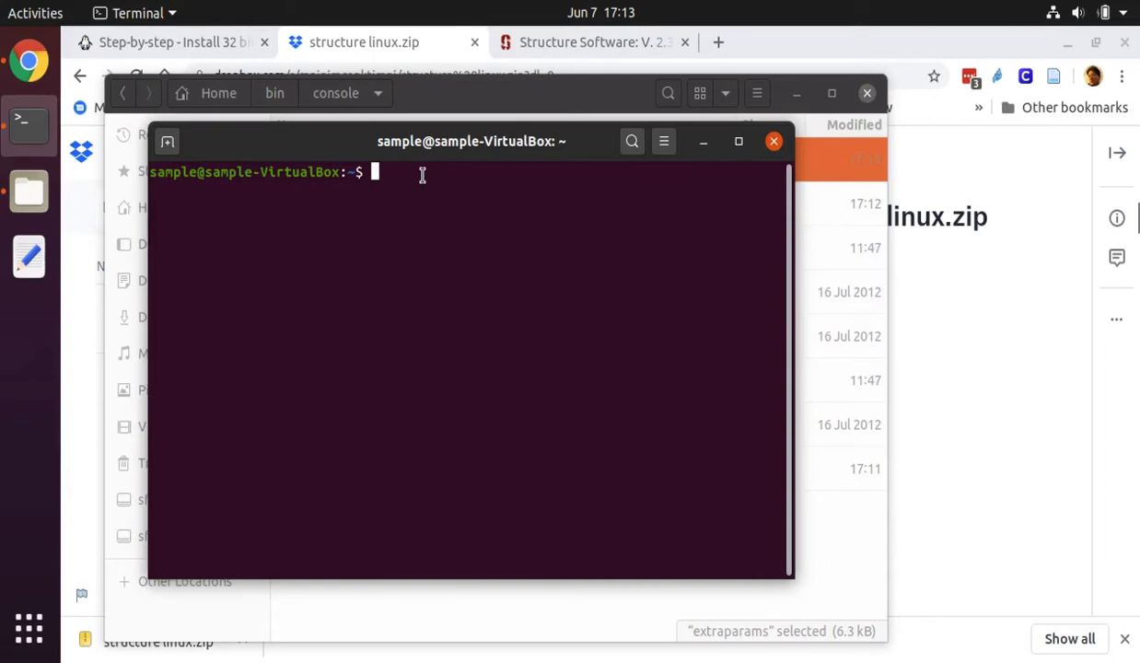
type("cd bin")
key("Return")
type("cd concol")
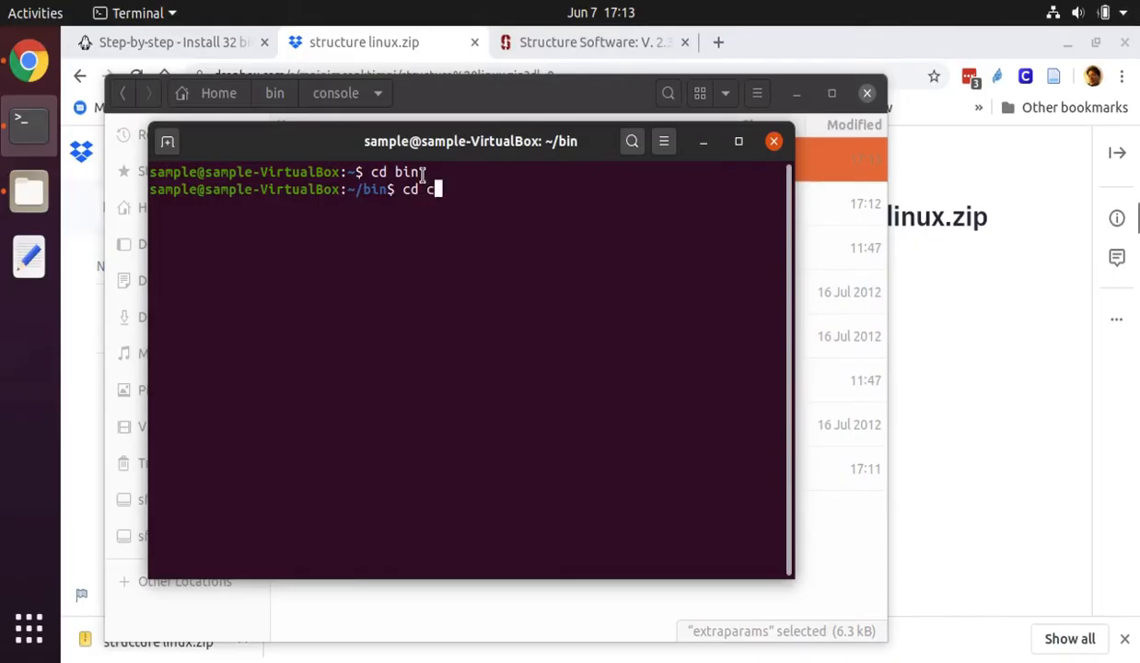
key("BackSpace")
key("BackSpace")
key("BackSpace")
type("sole")
key("Return")
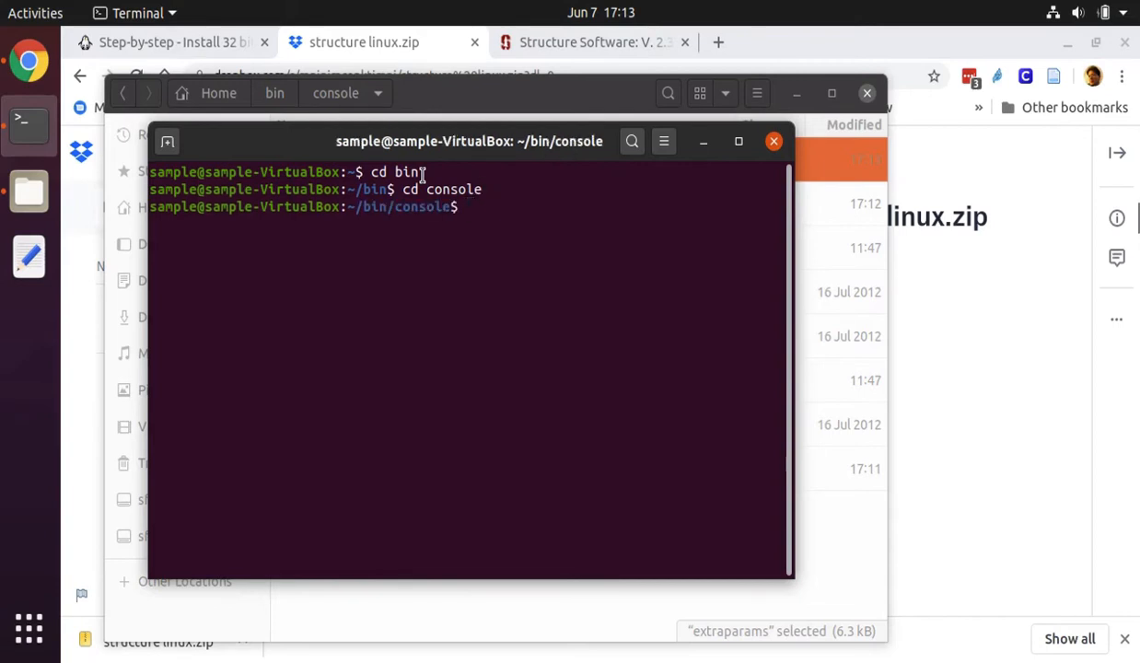
Enter the command ./structure -K 1 -o k1run.txt at the prompt without running it
type("./structure")
type("-K1")
key("BackSpace")
type("1")
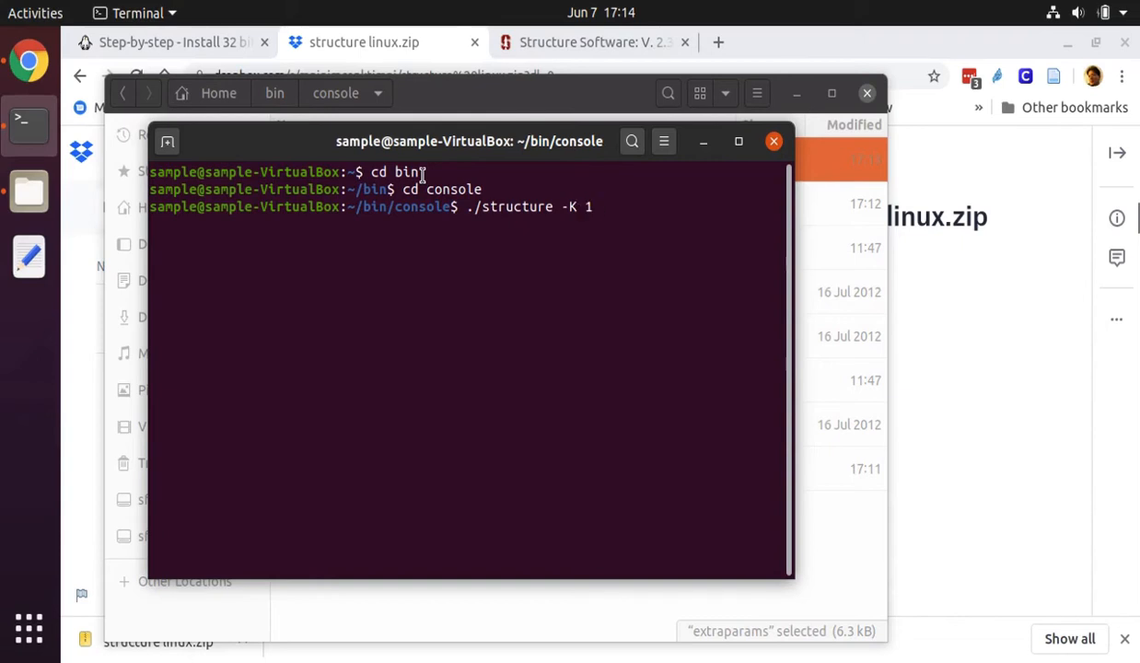
type(" -o k1run.txt")
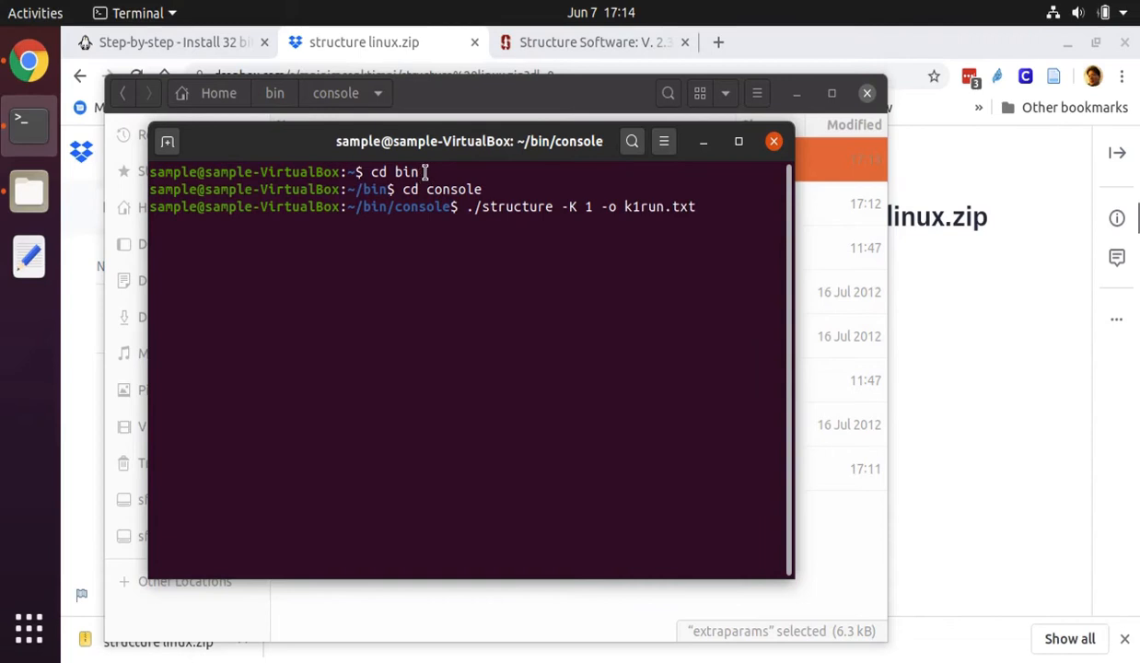
left_click_drag(703, 206, 631, 206)
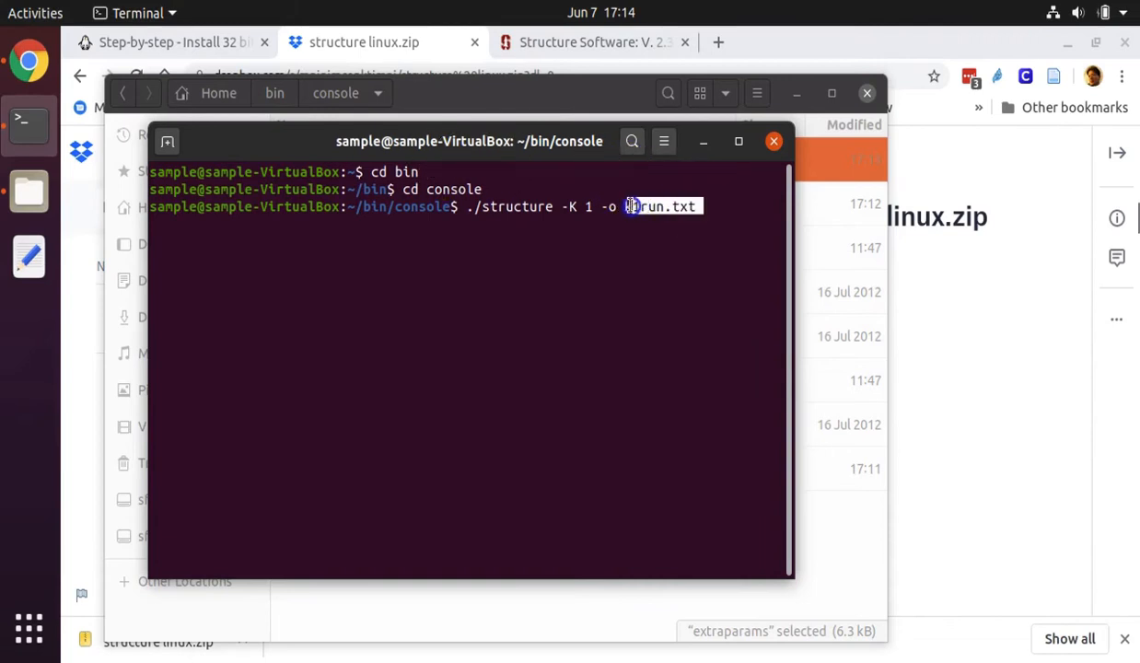
left_click(687, 204)
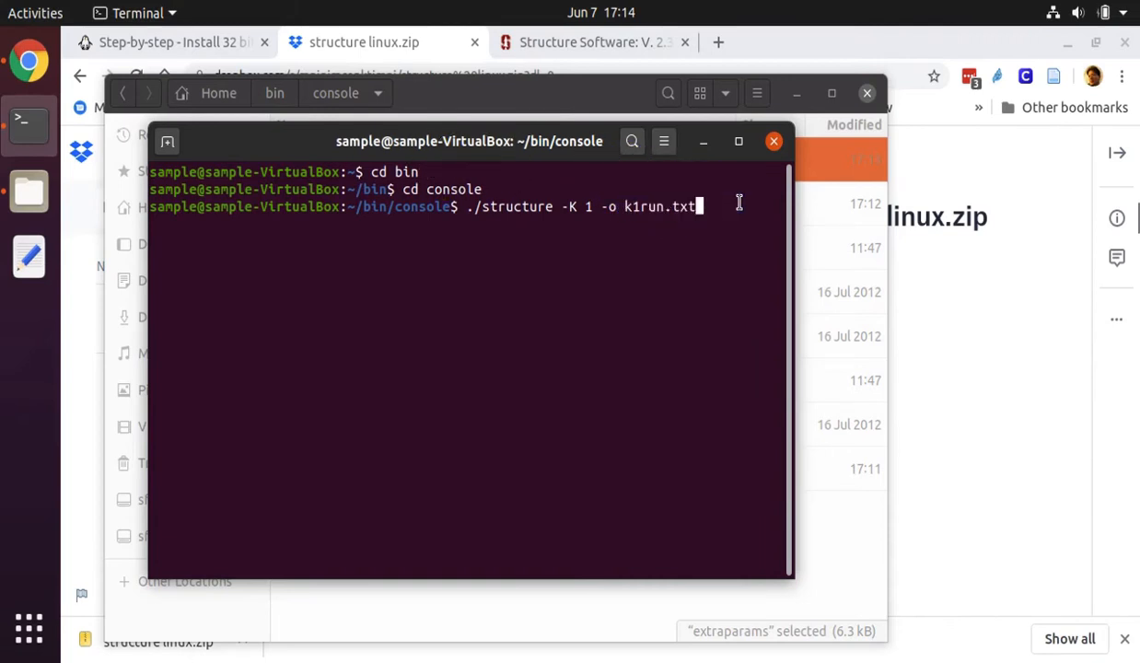
Append a second K=1 run to the same command line: ; ./structure -K 1 -o k1run2.txt;
type(";")
type("./structure -K 1")
type("-o")
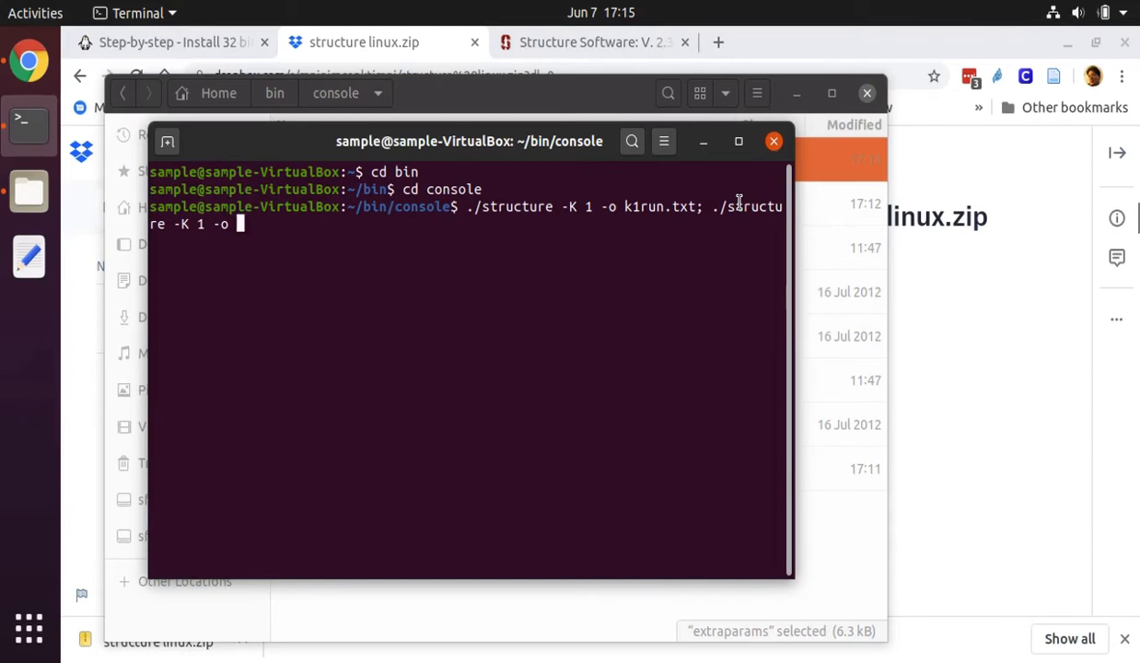
type("k1run2.")
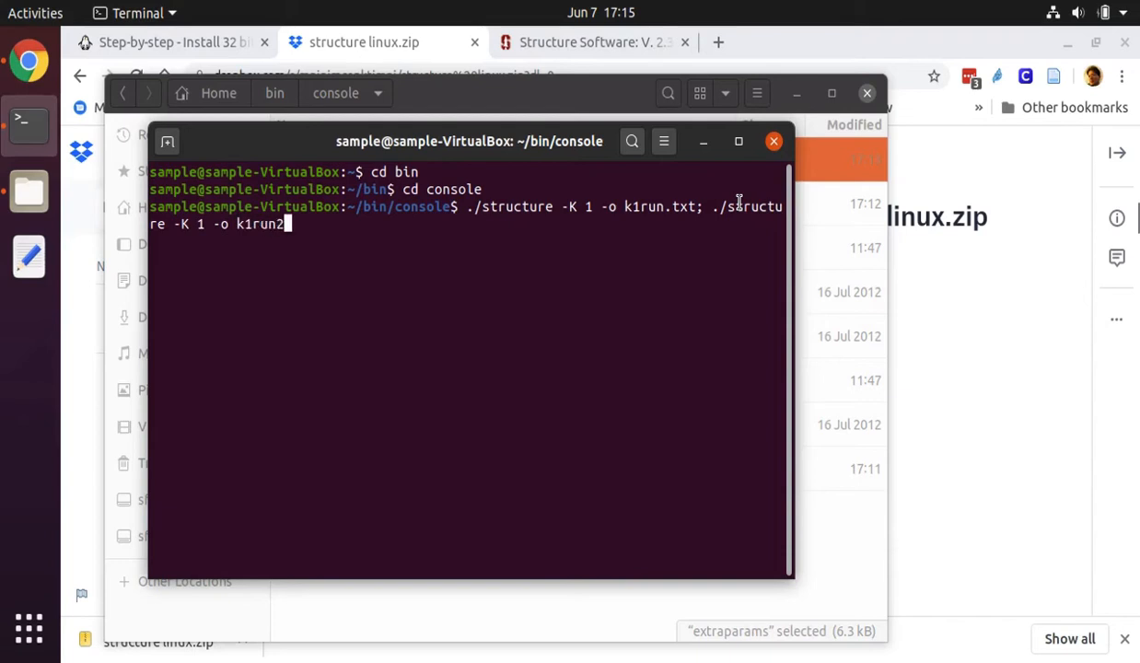
type("txt;")
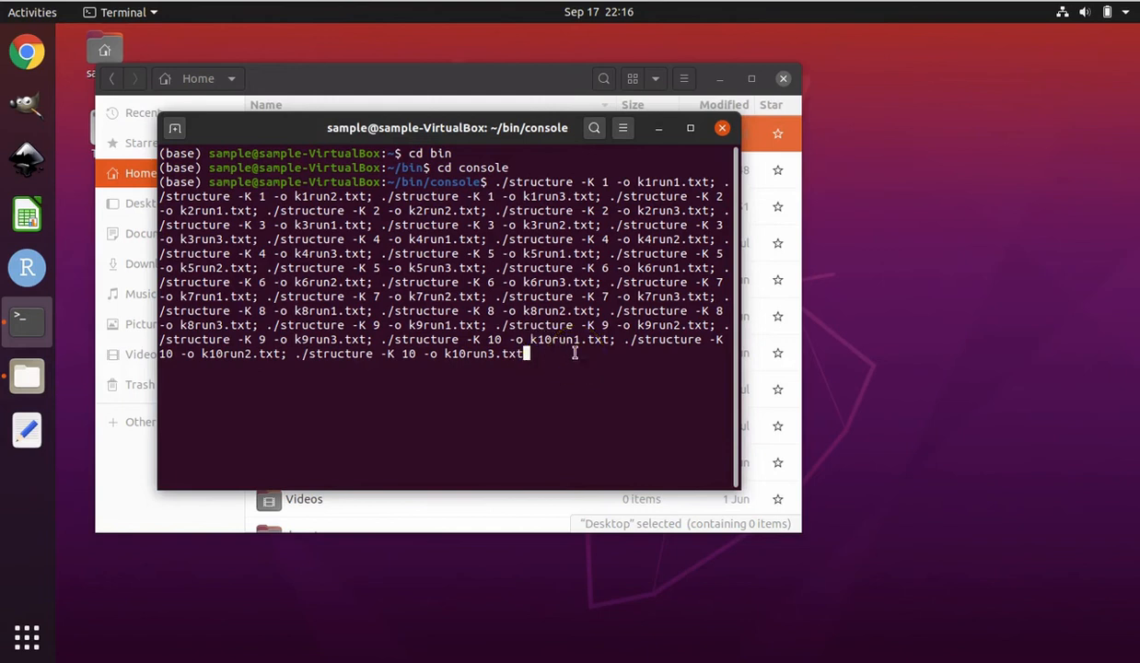
Run the batch of structure commands for K 1 to 10, k1run1.txt to k10run3.txt, and paste the same batch at the new prompt
key("Return")
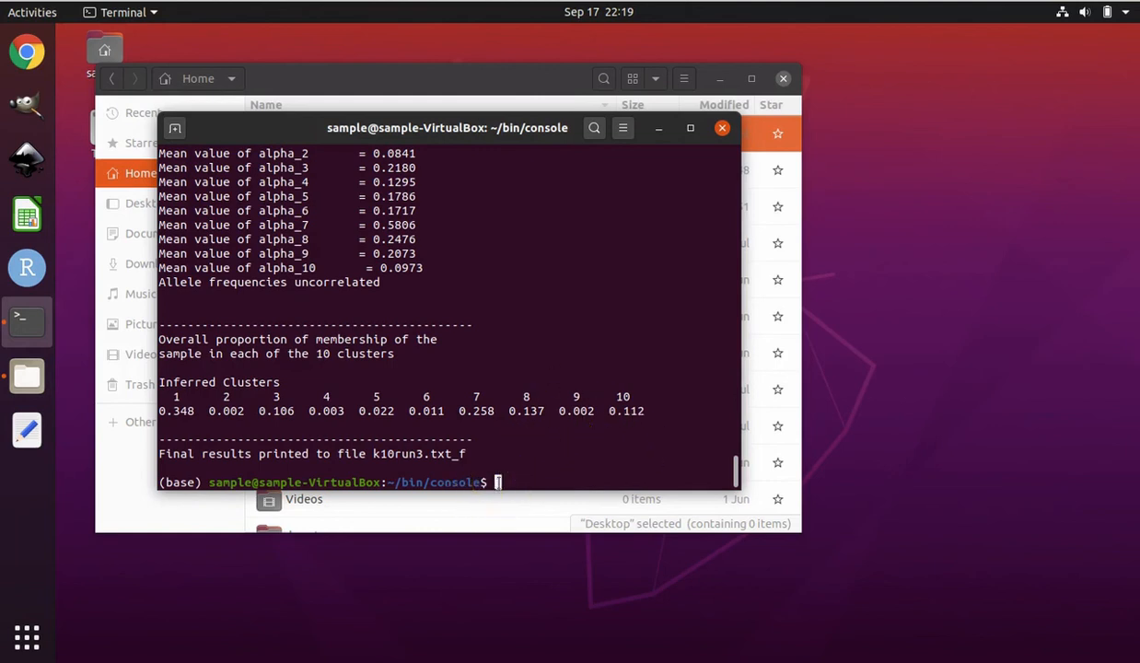
left_click(500, 483)
type("./structure -K 1 -o k1run1.txt; ./structure -K 1 -o k1run2.txt; ./structure -K 1 -o k1run3.txt; ./structure -K 2 -o k2run1.txt; ./structure -K 2 -o k2run2.txt; ./structure -K 2 -o k2run3.txt; ./structure -K 3 -o k3run1.txt; ./structure -K 3 -o k3run2.txt; ./structure -K 3 -o k3run3.txt; ./structure -K 4 -o k4run1.txt; ./structure -K 4 -o k4run2.txt; ./structure -K 4 -o k4run3.txt; ./structure -K 5 -o k5run1.txt; ./structure -K 5 -o k5run2.txt; ./structure -K 5 -o k5run3.txt; ./structure -K 6 -o k6run1.txt; ./structure -K 6 -o k6run2.txt; ./structure -K 6 -o k6run3.txt; ./structure -K 7 -o k7run1.txt; ./structure -K 7 -o k7run2.txt; ./structure -K 7 -o k7run3.txt; ./structure -K 8 -o k8run1.txt; ./structure -K 8 -o k8run2.txt; ./structure -K 8 -o k8run3.txt; ./structure -K 9 -o k9run1.txt; ./structure -K 9 -o k9run2.txt; ./structure -K 9 -o k9run3.txt; ./structure -K 10 -o k10run1.txt; ./structure -K 10 -o k10run2.txt; ./structure -K 10 -o k10run3.txt")
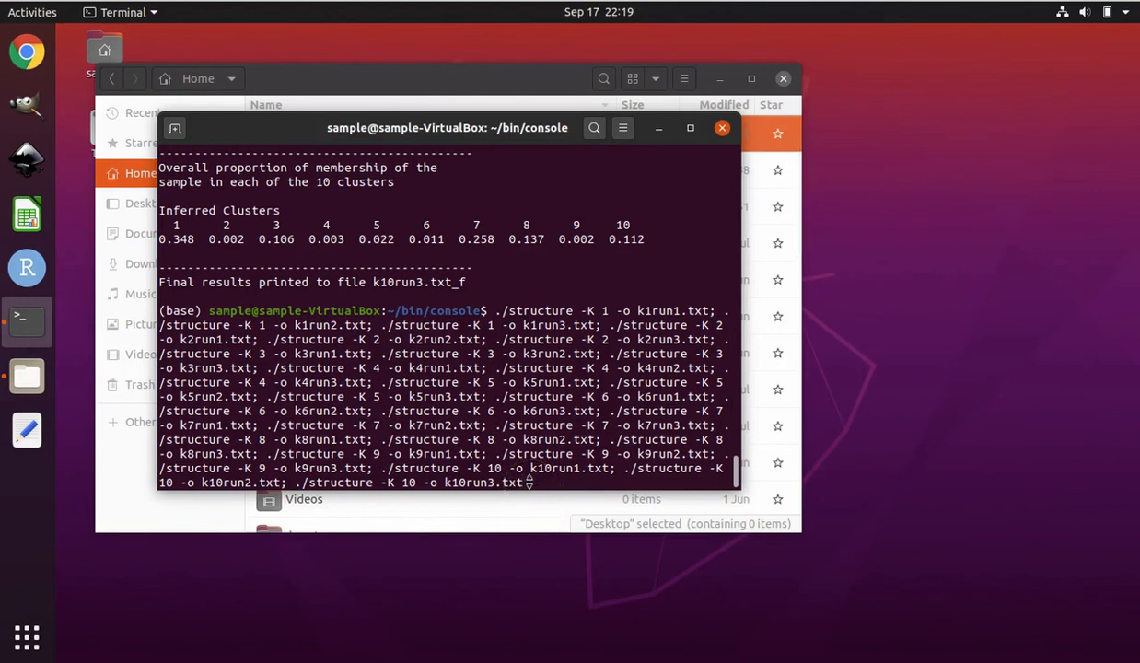
Copy the whole batch command from the terminal prompt and paste it into a new Text Editor document
left_click_drag(529, 481, 496, 307)
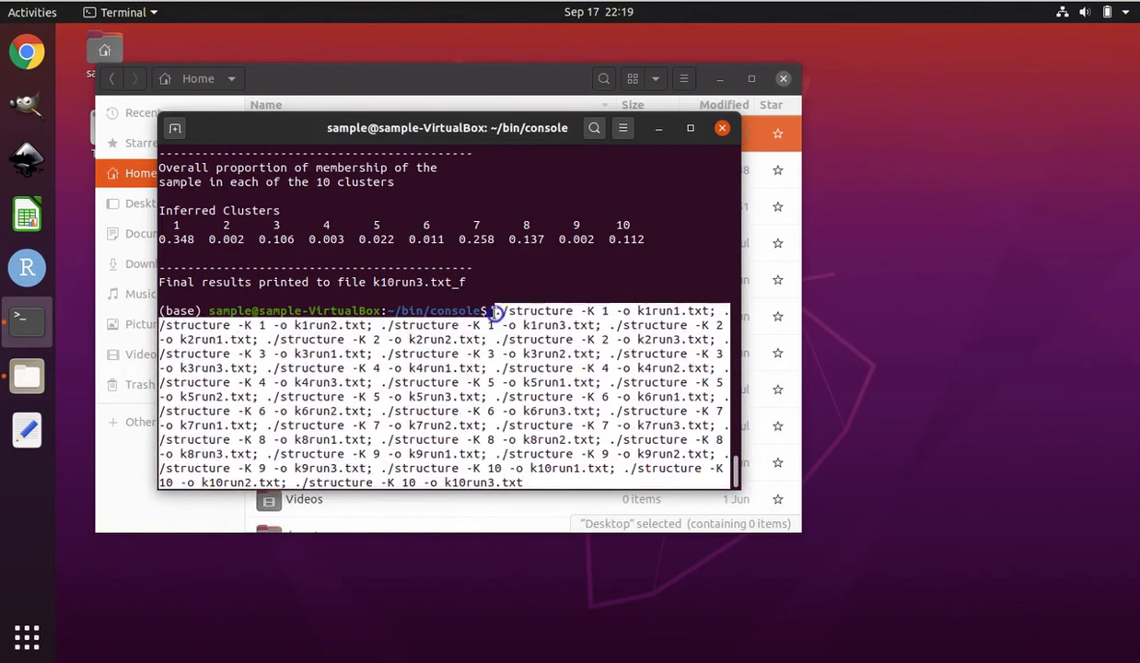
right_click(631, 326)
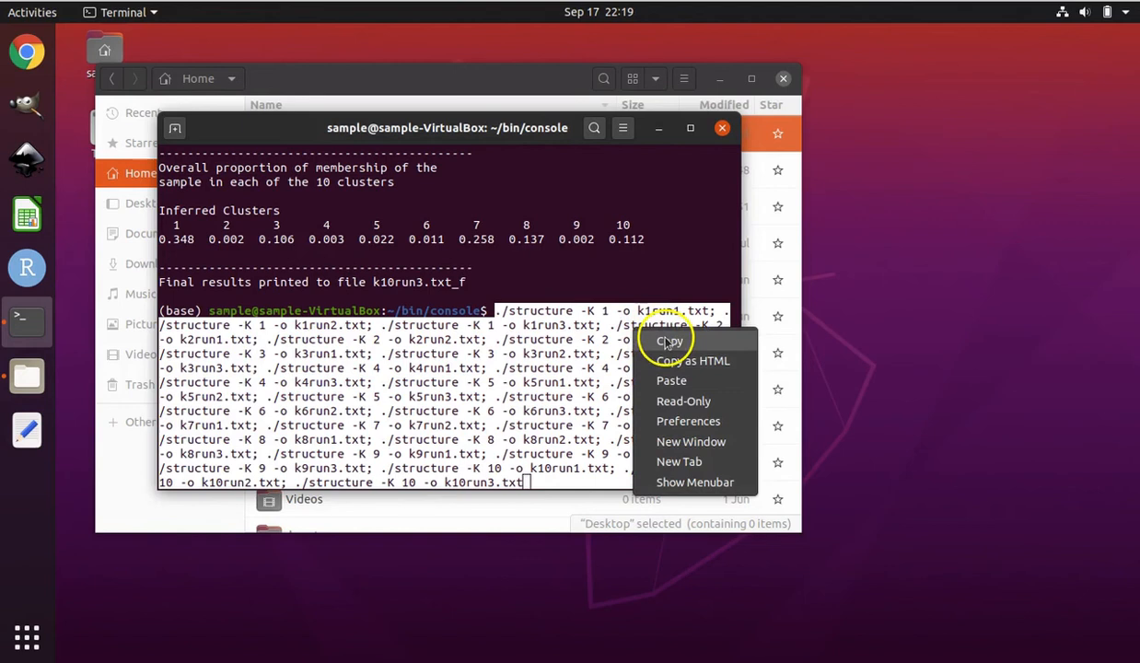
left_click(666, 340)
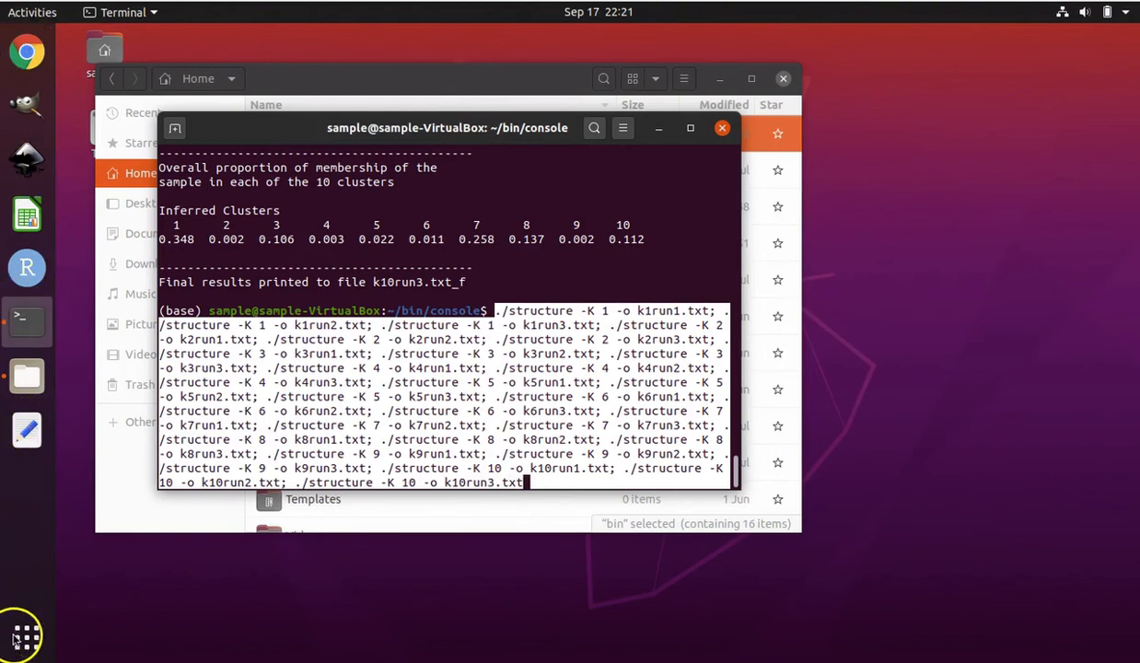
left_click(28, 429)
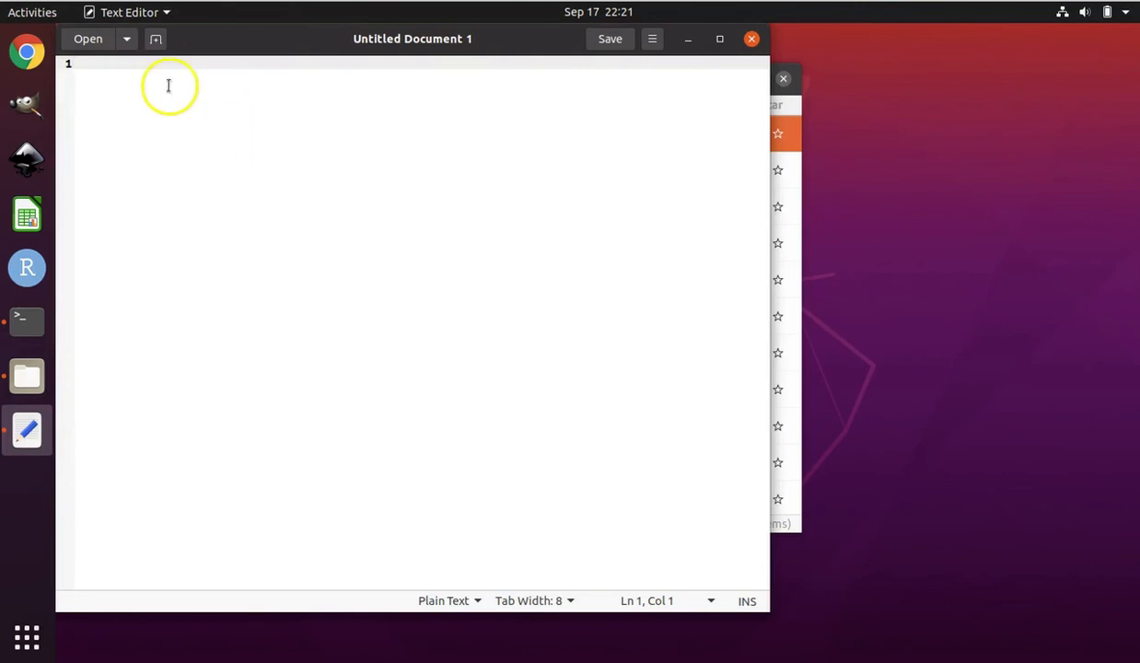
right_click(84, 69)
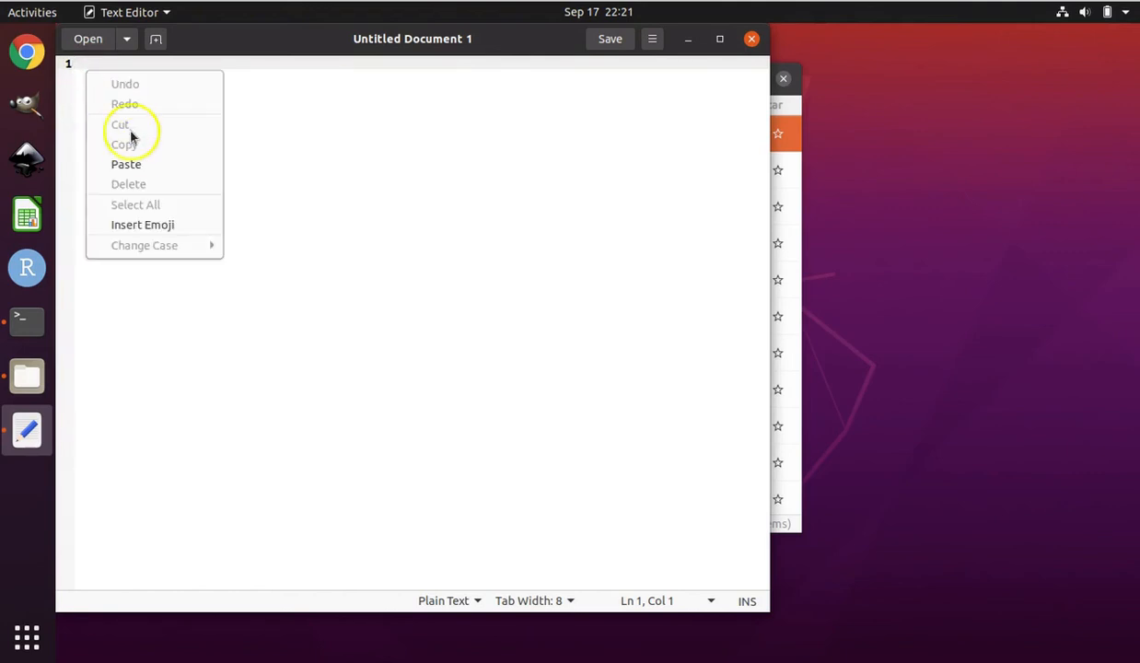
left_click(129, 164)
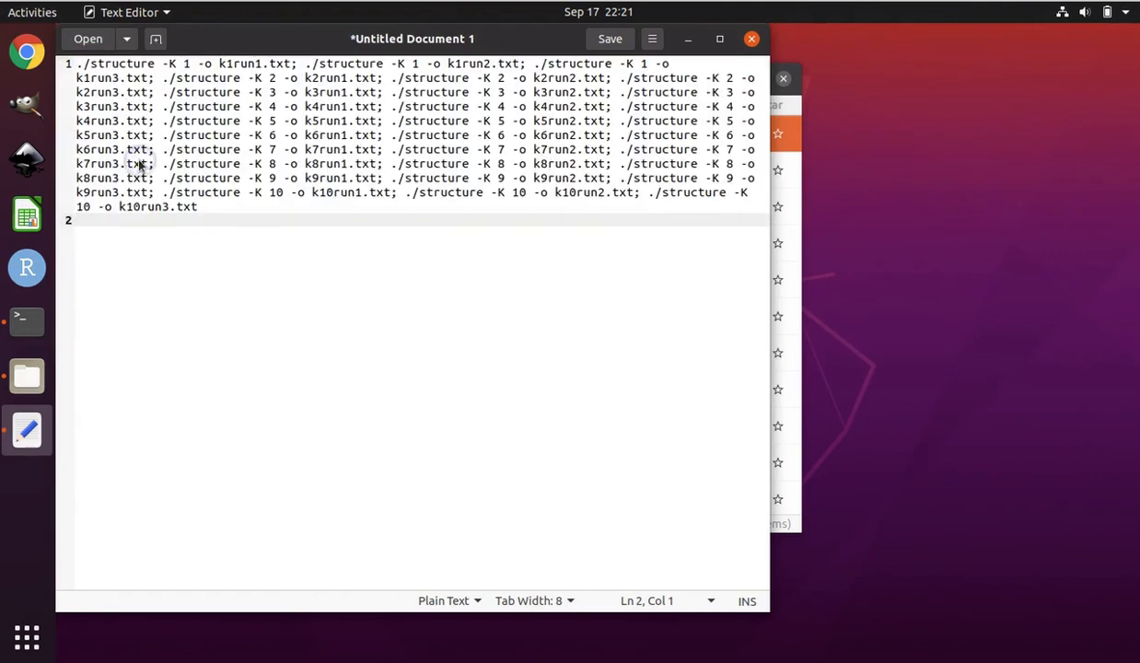
Start saving the new document and choose the bin/console folder in the home directory as its location
left_click(615, 38)
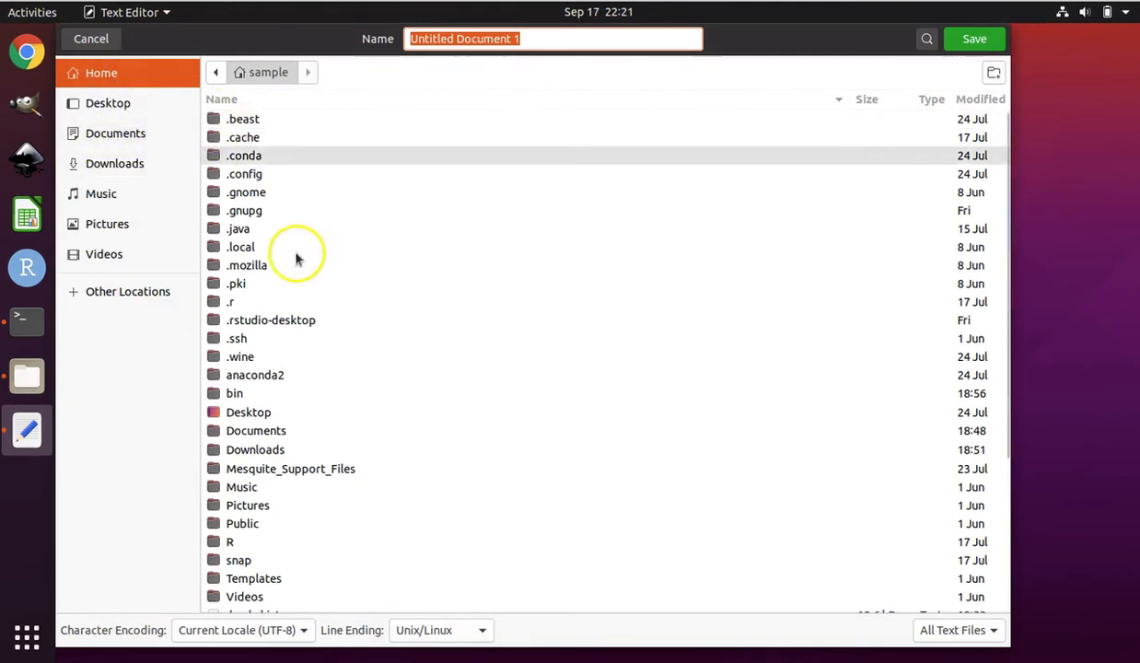
left_click(234, 393)
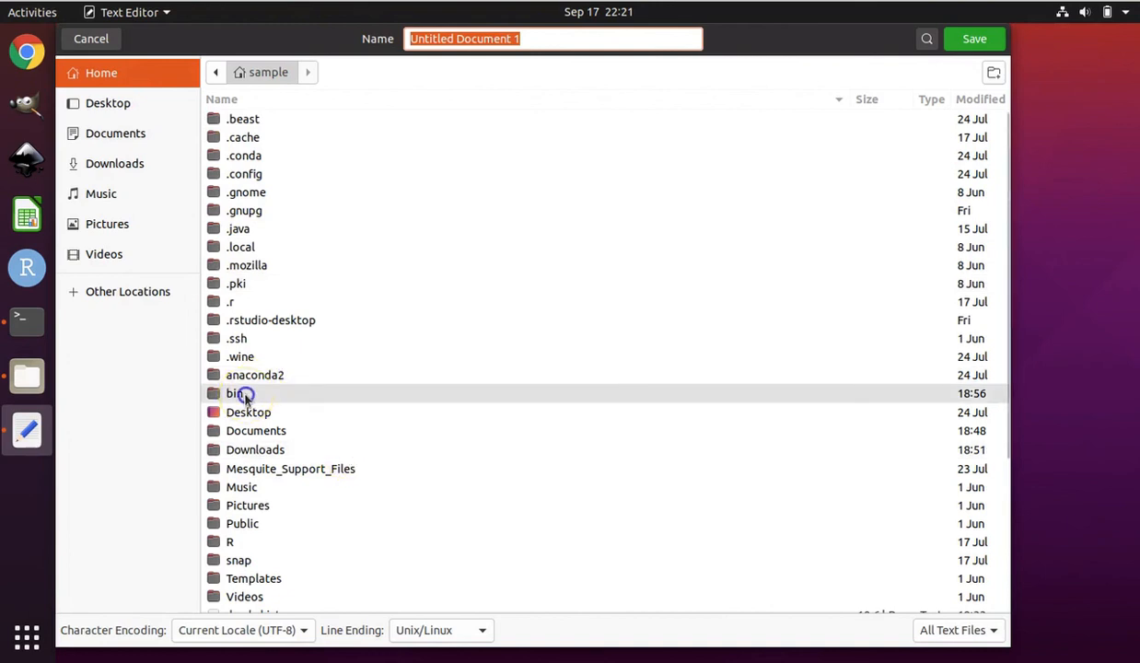
double_click(243, 395)
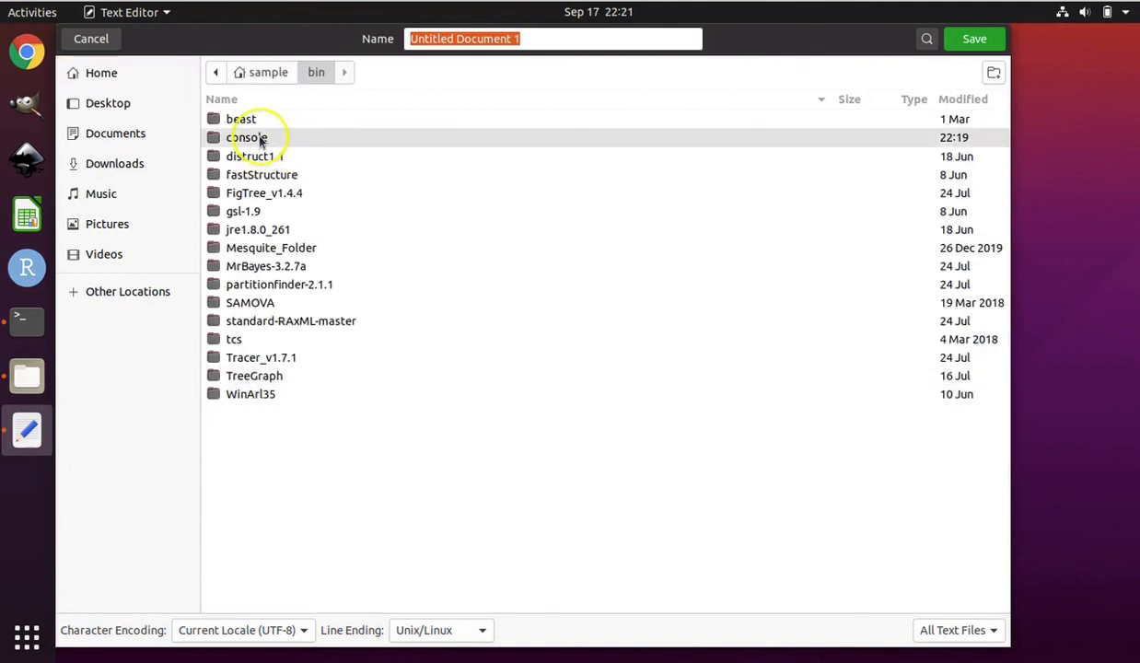
double_click(260, 138)
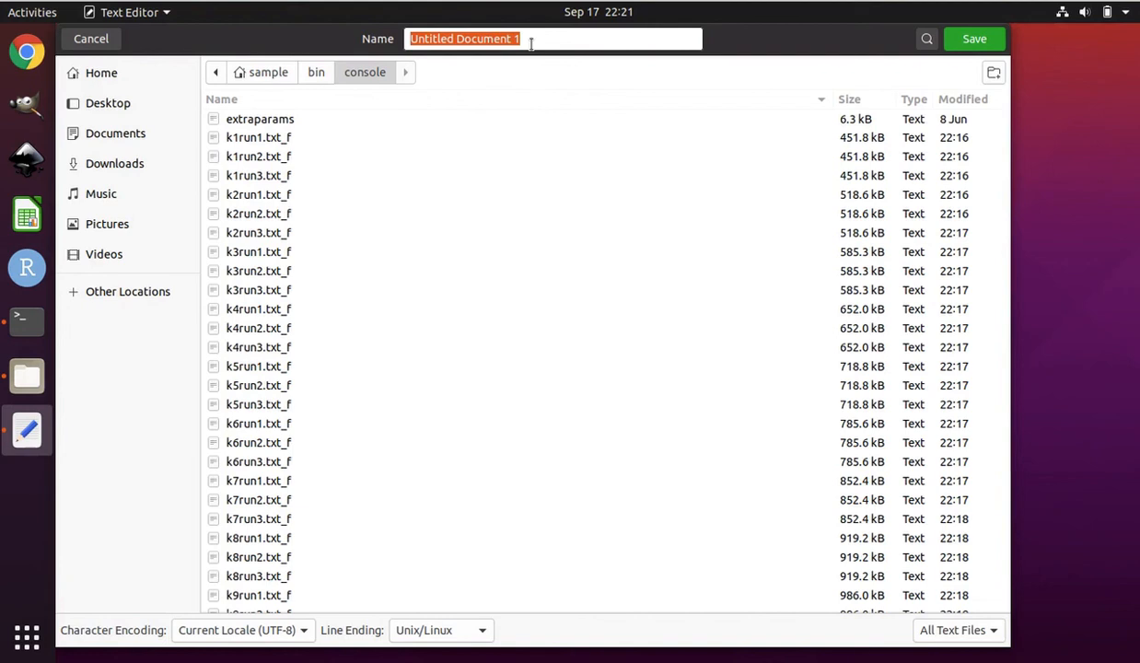
type("ter")
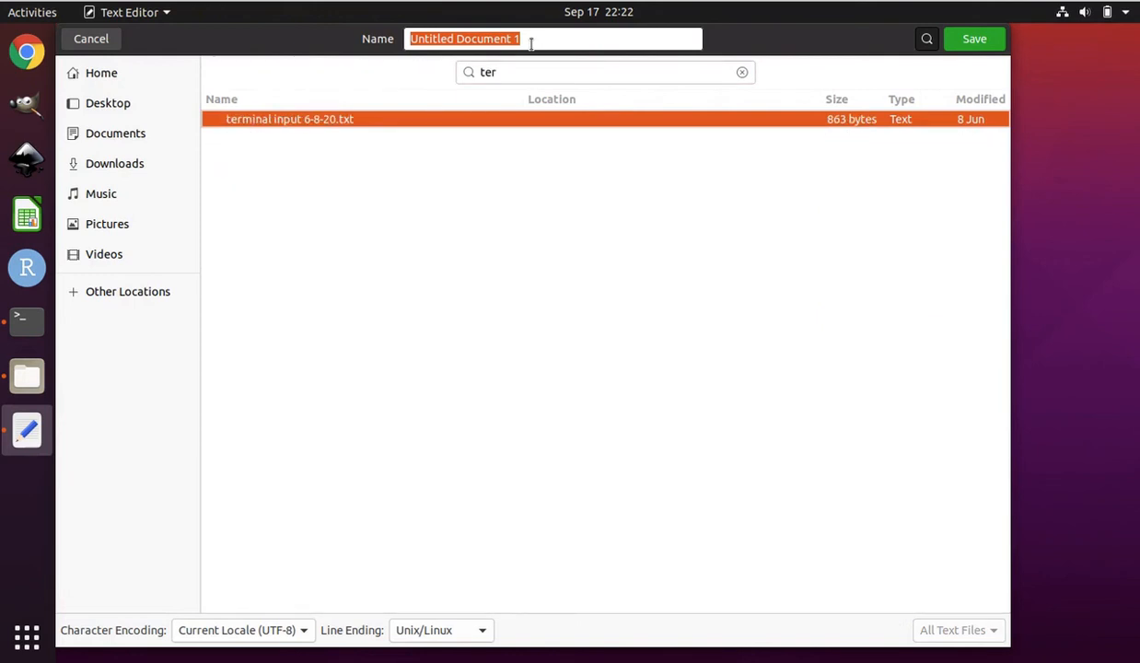
key("BackSpace")
key("BackSpace")
key("BackSpace")
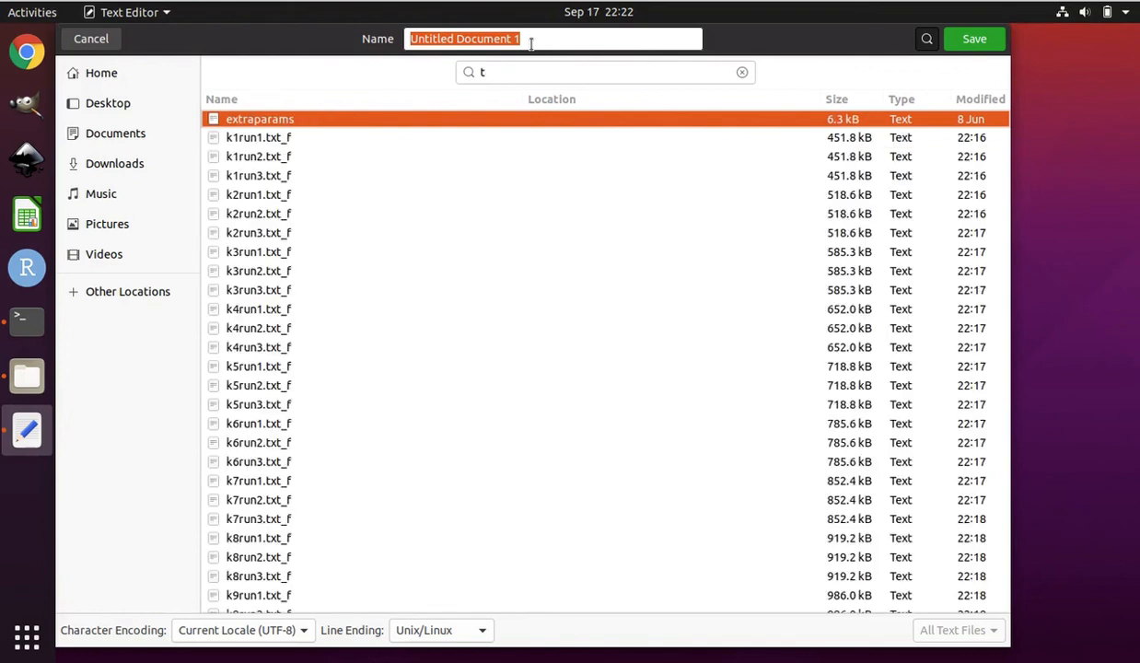
left_click(491, 71)
Name the document terminal commands 9-17-20.txt and save it in the console folder
left_click(540, 37)
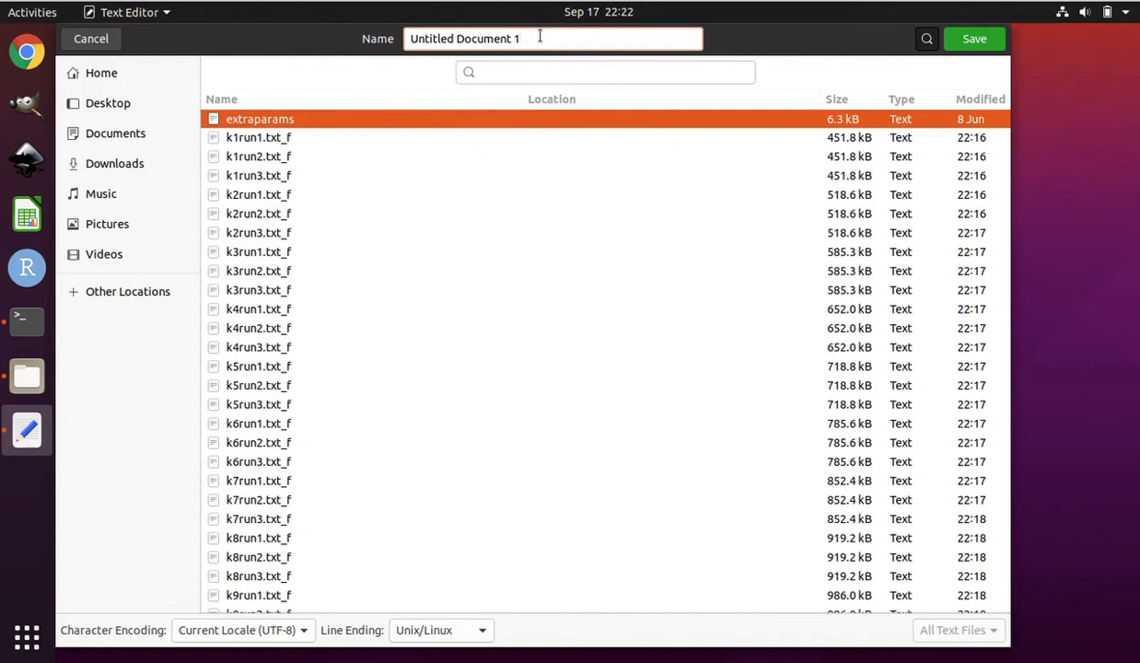
left_click_drag(540, 37, 406, 38)
key("BackSpace")
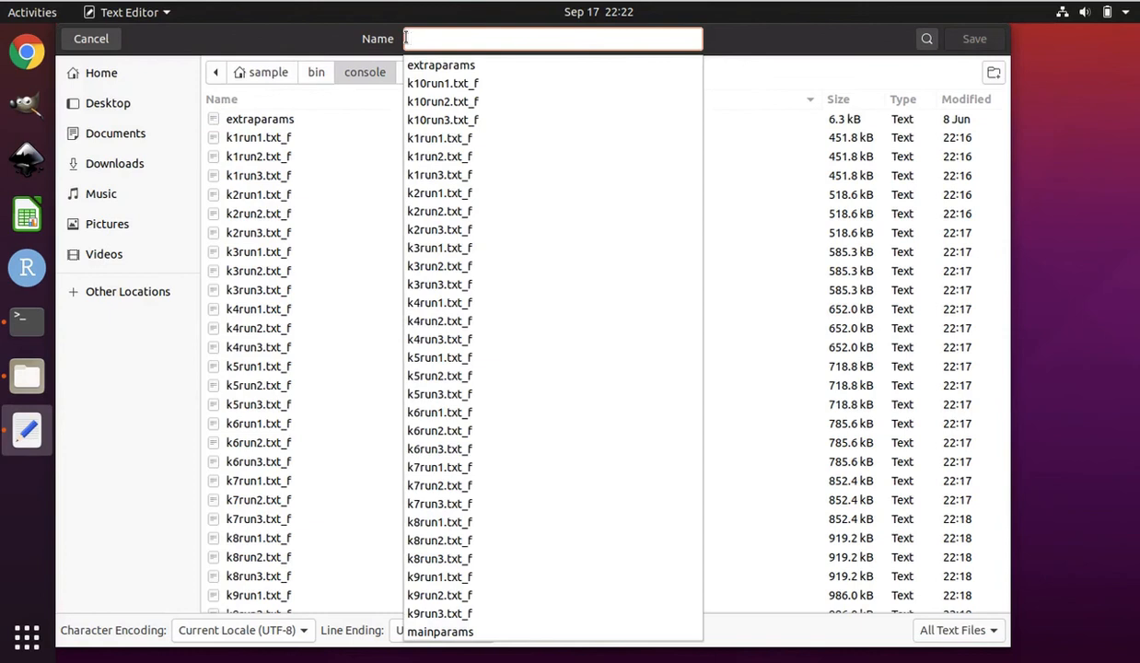
type("termi")
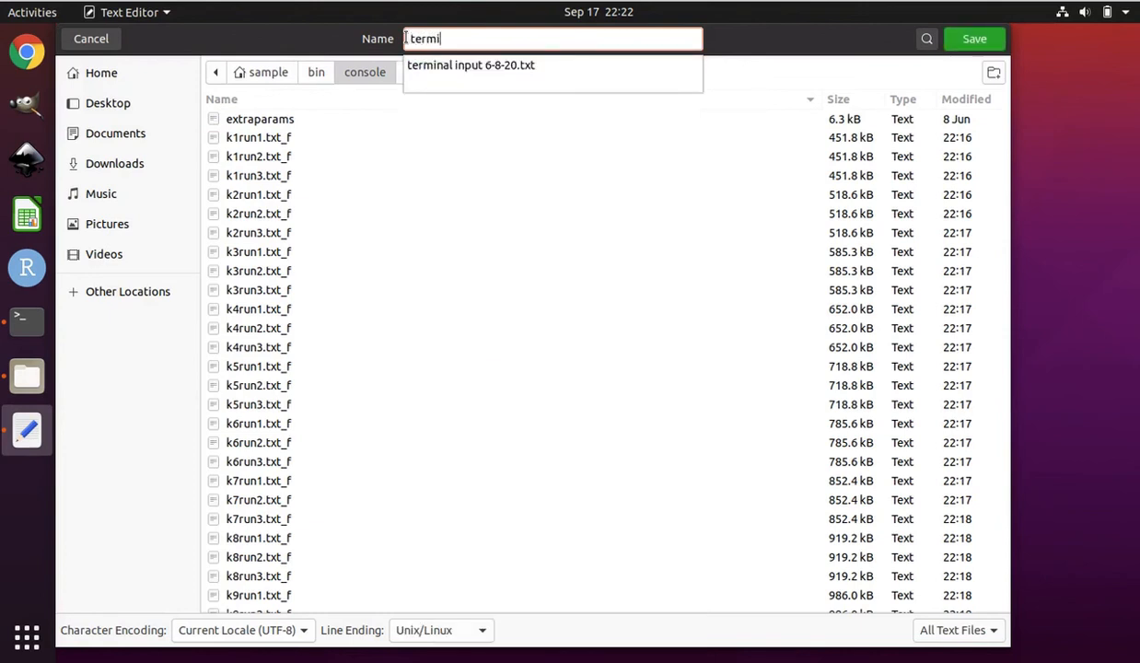
type("nal comman")
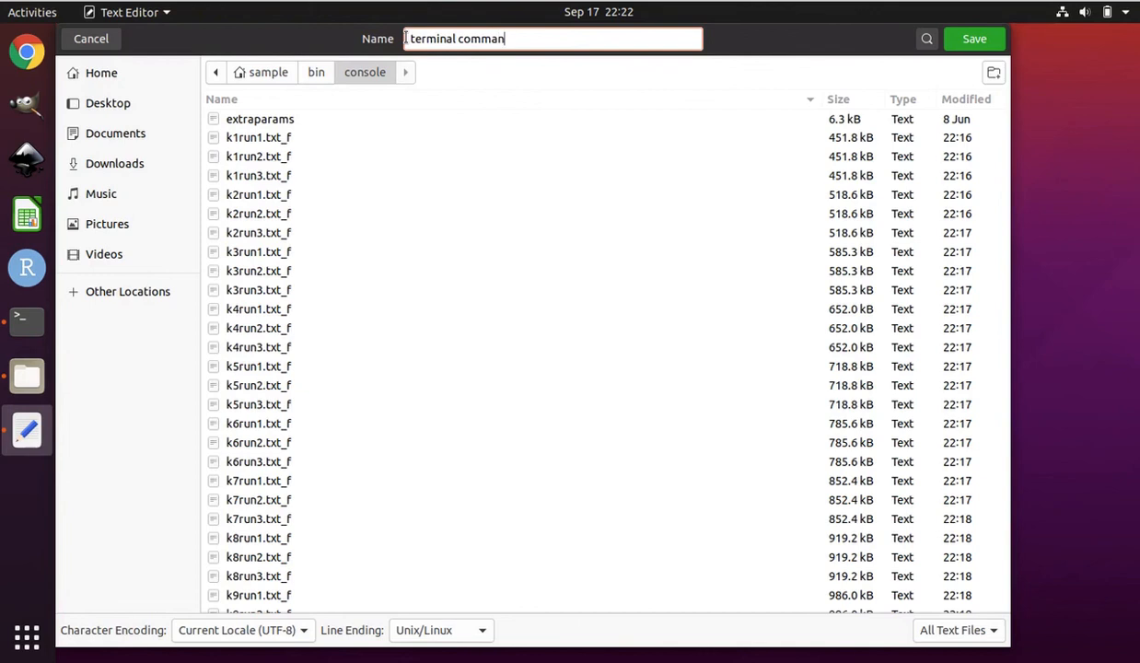
type("ds 9-17-20.txt")
left_click(975, 38)
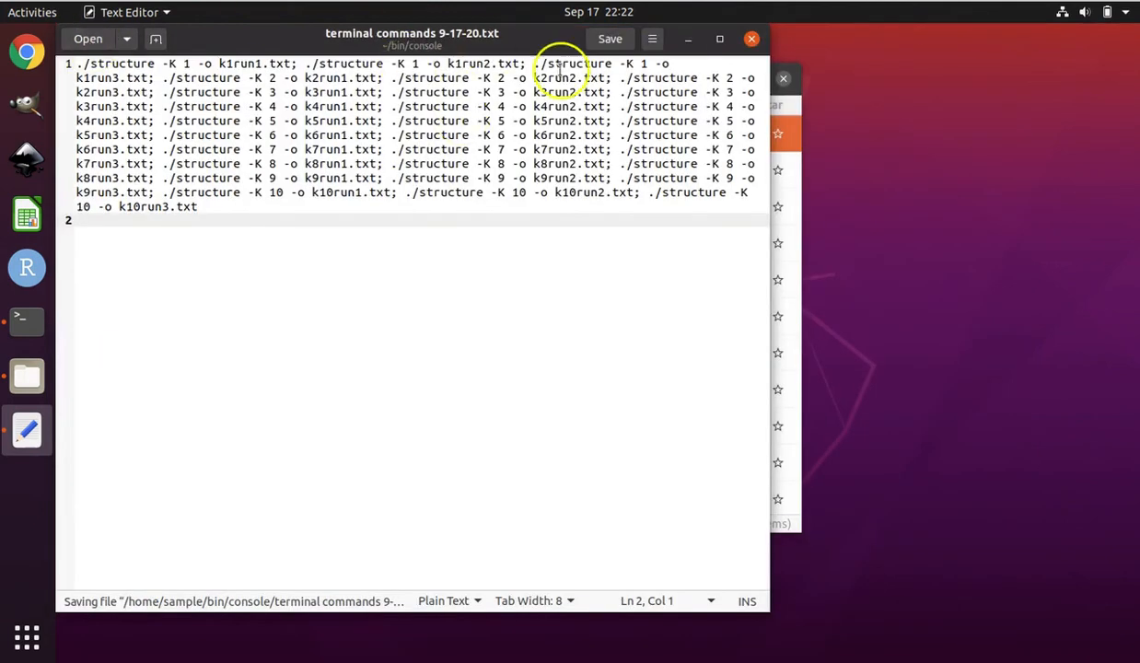
Close the saved document and the terminal, clearing the unrun structure batch from the prompt first
left_click(752, 41)
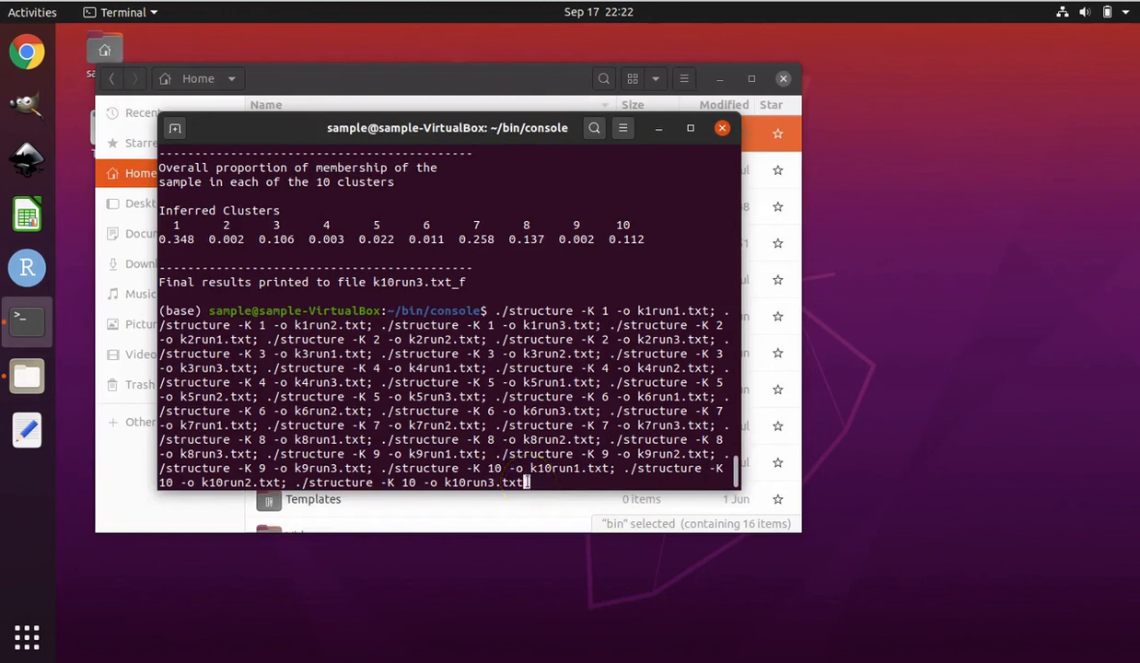
key("ctrl+u")
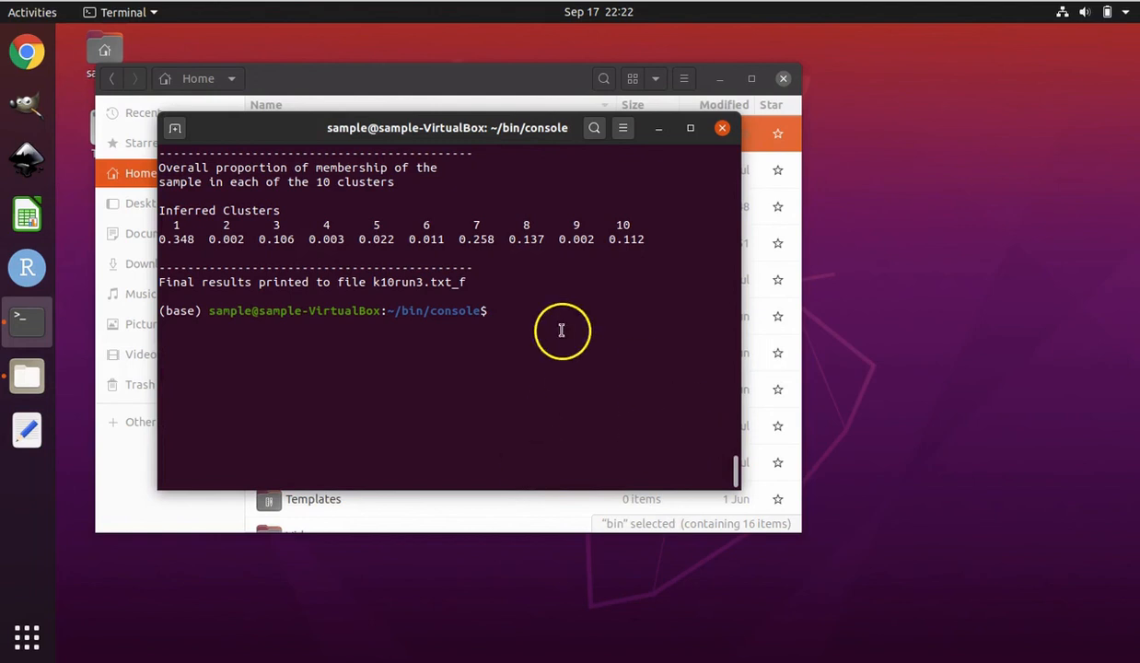
left_click(723, 129)
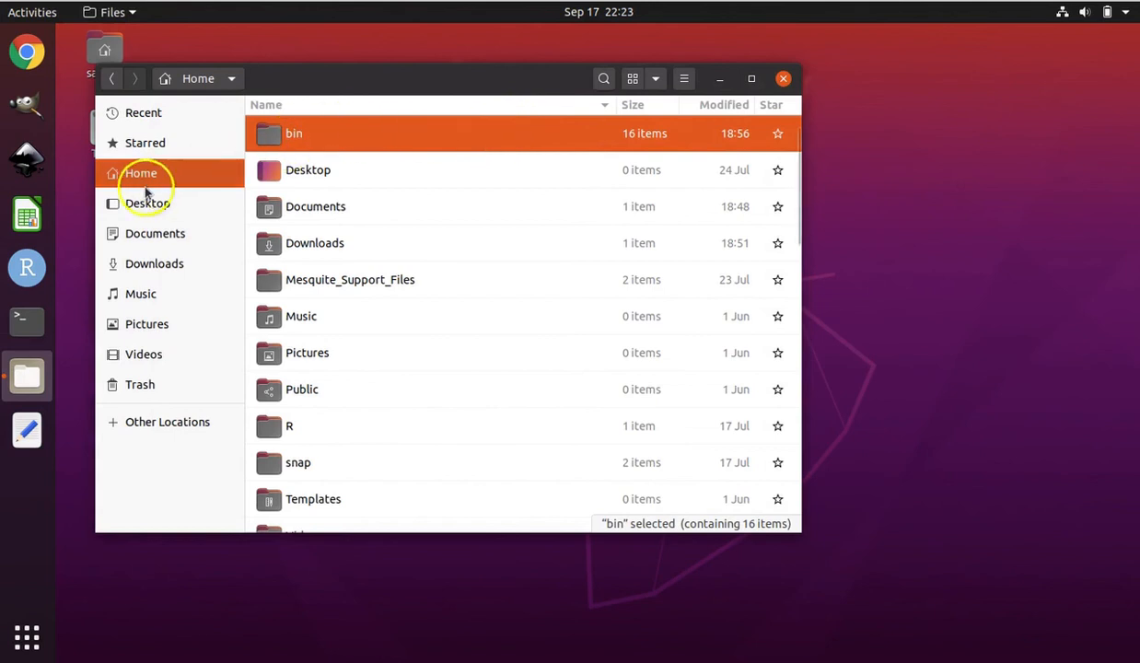
Open the first K=8 result file, k8run1.txt_f, from the bin/console folder in the file manager
double_click(313, 138)
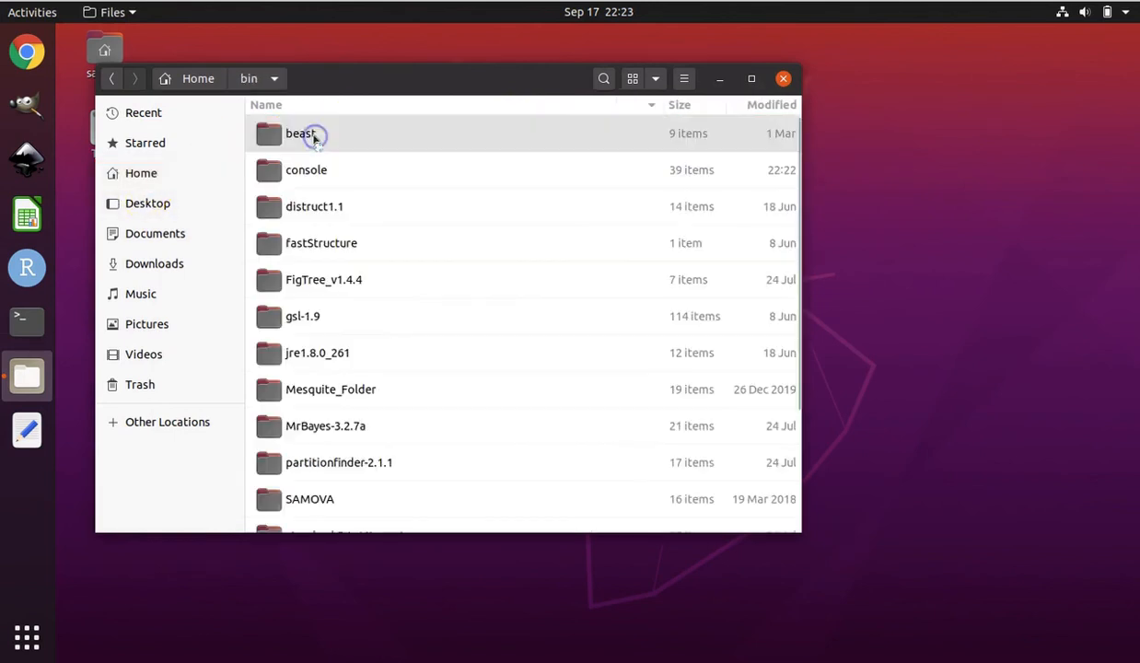
double_click(309, 180)
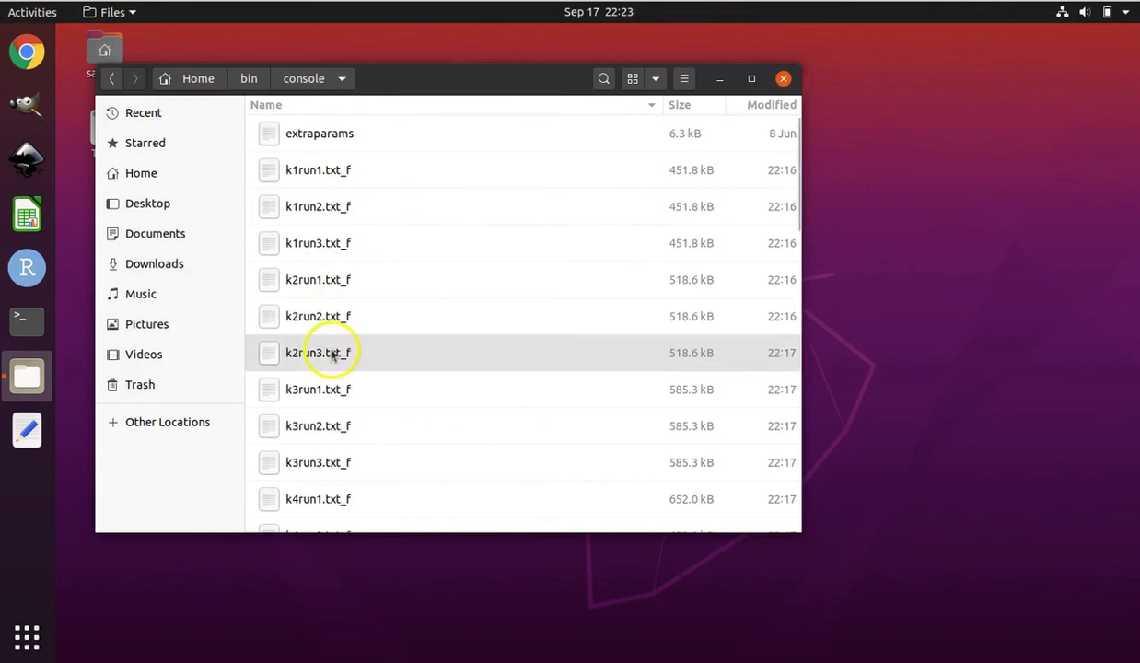
scroll(324, 385, "down", 5)
scroll(324, 385, "down", 6)
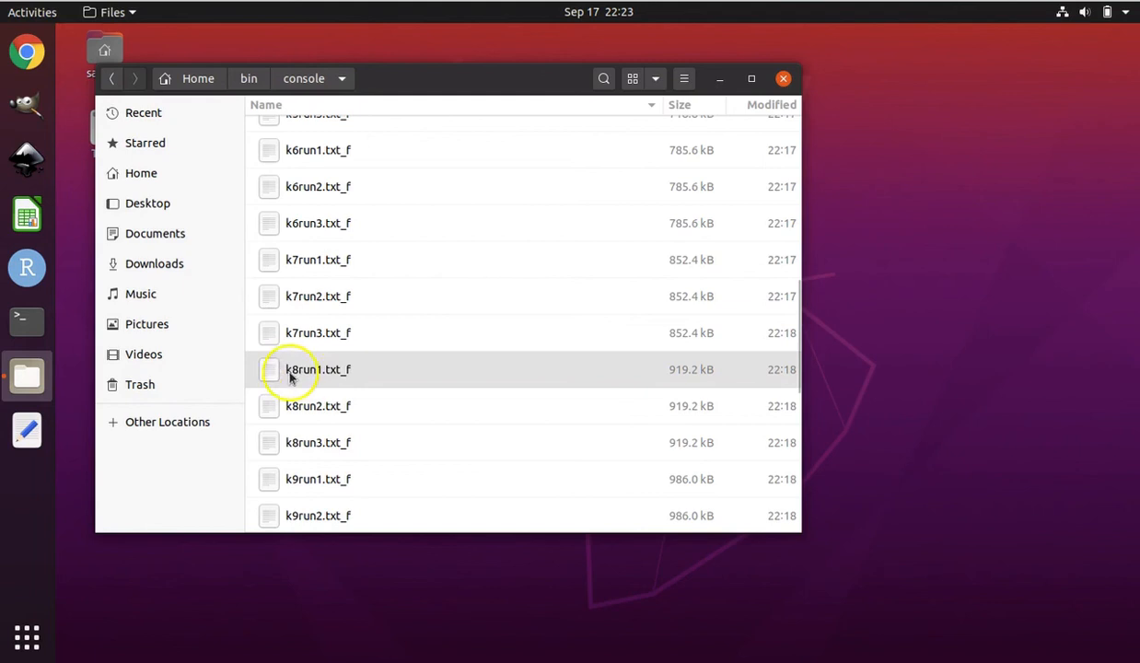
left_click(316, 373)
double_click(316, 373)
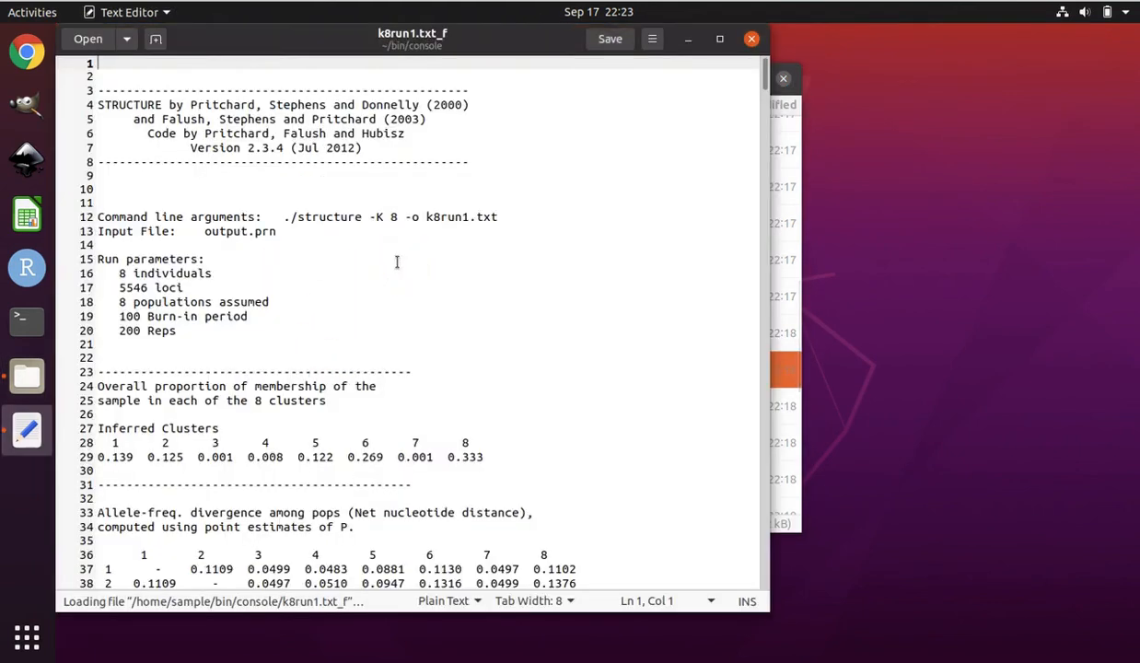
Examine the estimated Ln probability of data and the inferred ancestry of individuals in k8run1.txt_f, and close the file
scroll(397, 262, "down", 10)
scroll(397, 263, "down", 4)
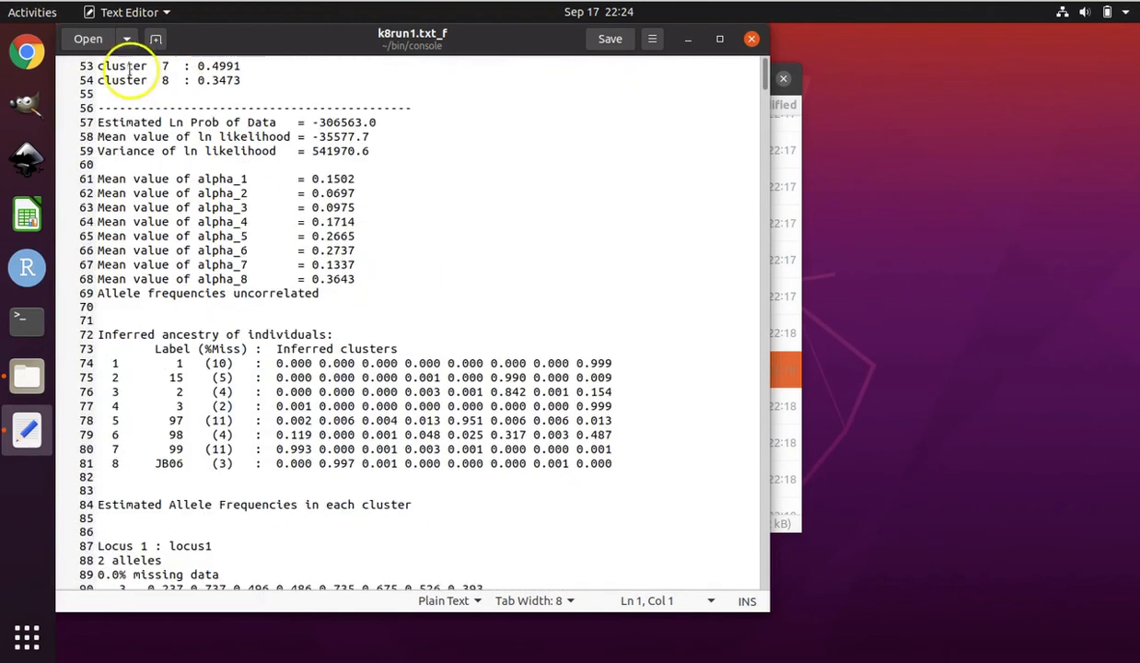
left_click(753, 40)
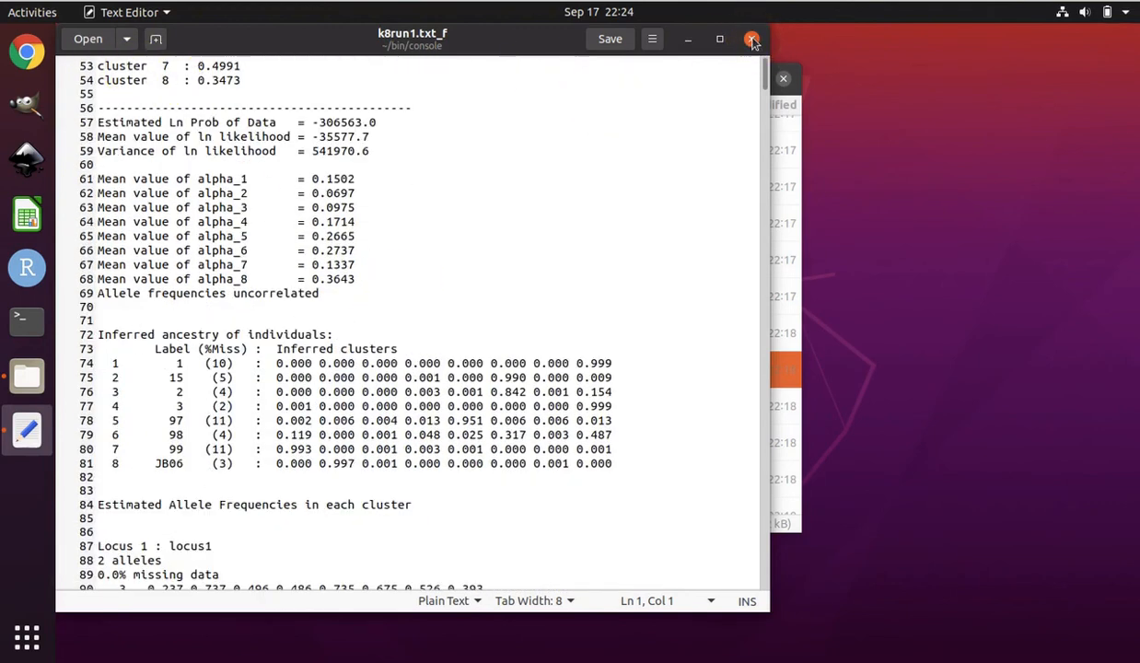